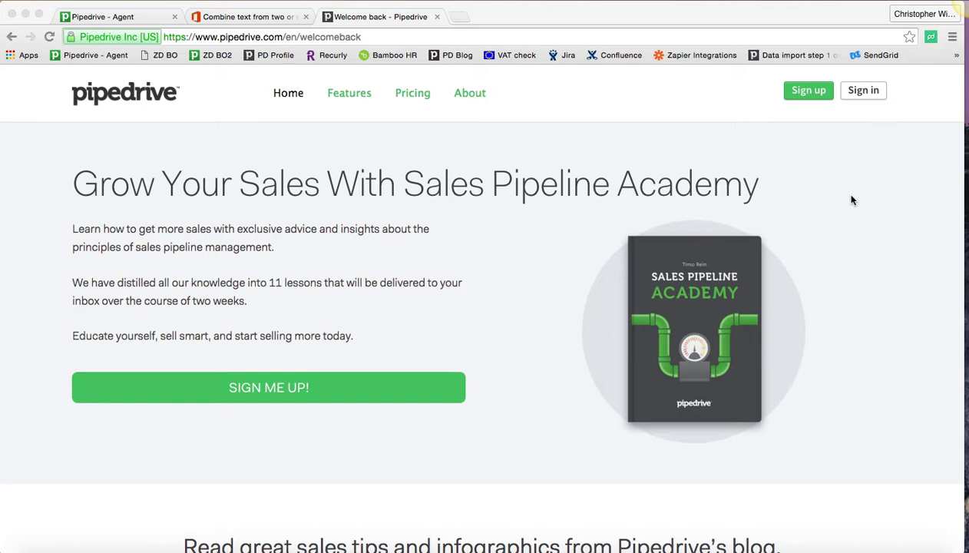
Step: Sign in to Pipedrive and switch the deals pipeline to list view
click(872, 95)
click(873, 95)
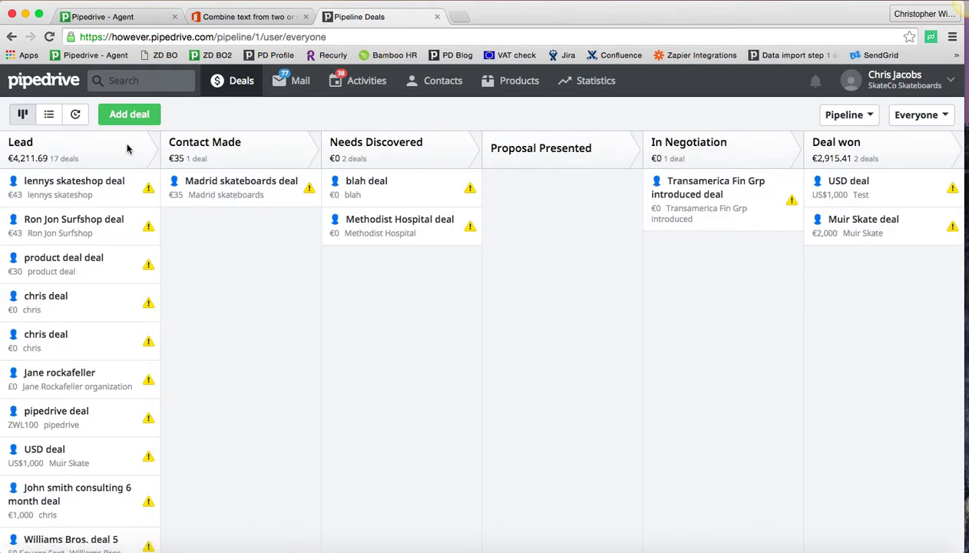
click(49, 120)
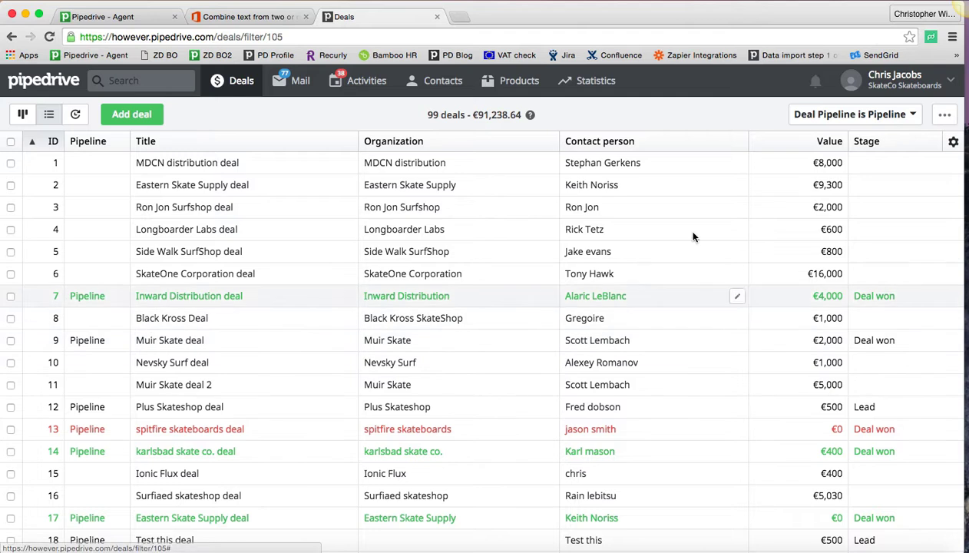
Step: Open the 'Deal Pipeline is Pipeline' filter and review its conditions before saving it
click(913, 117)
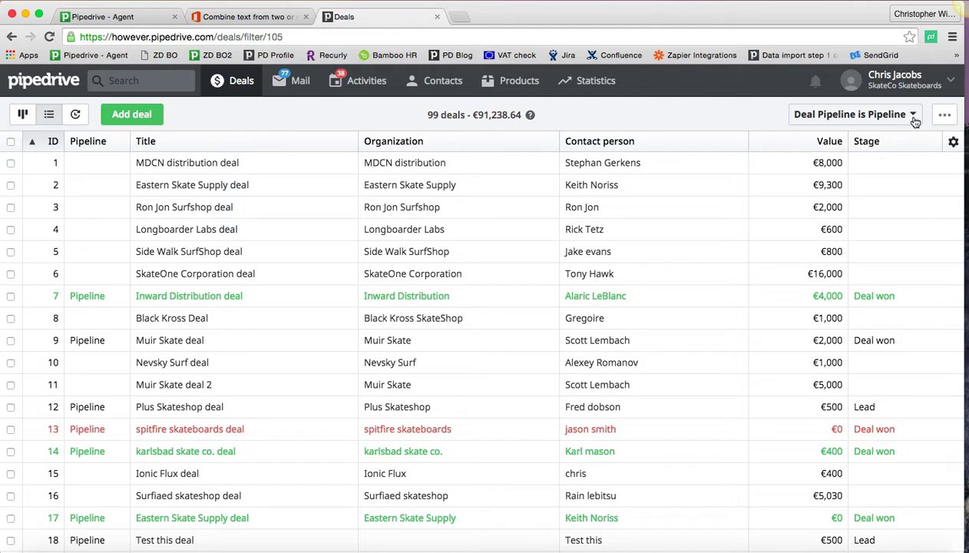
click(727, 510)
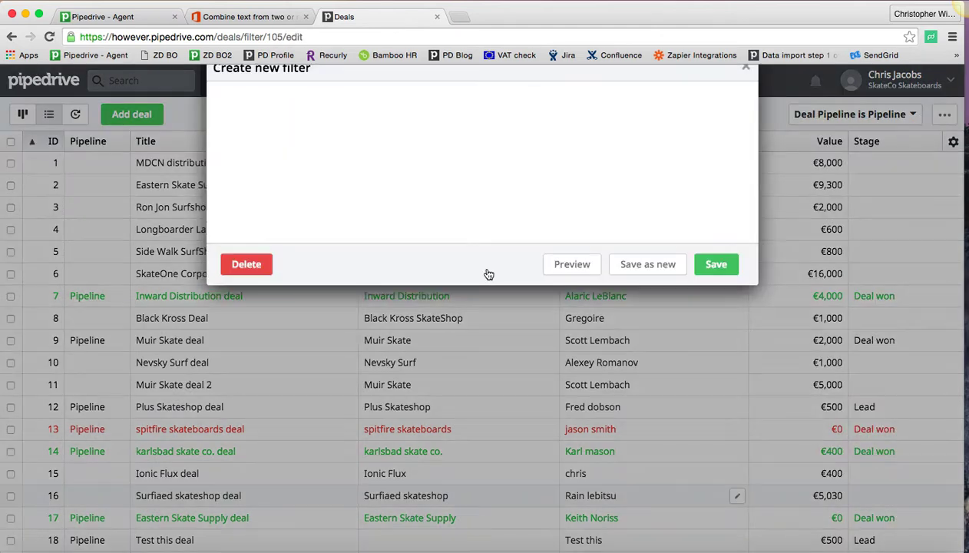
drag(221, 176, 390, 177)
click(435, 174)
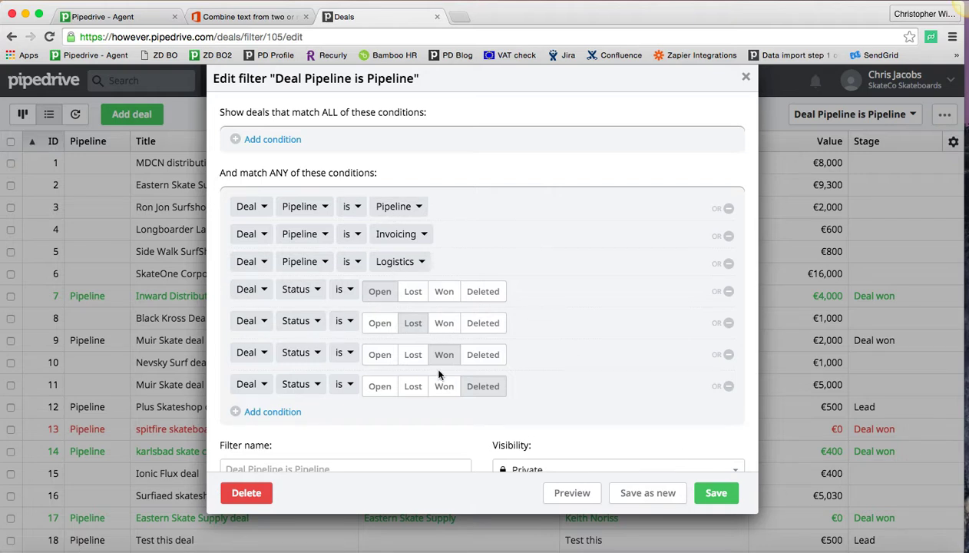
scroll(573, 367, down, 2)
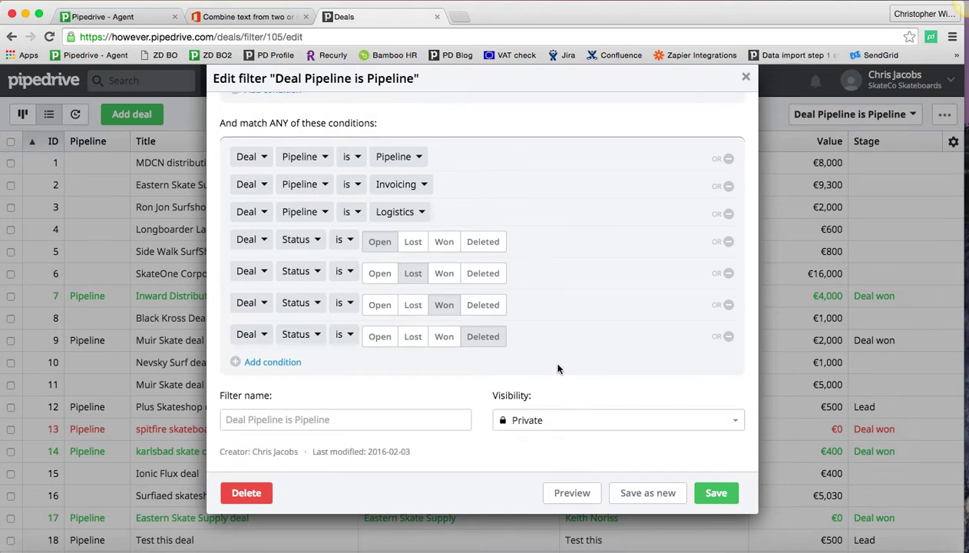
click(719, 493)
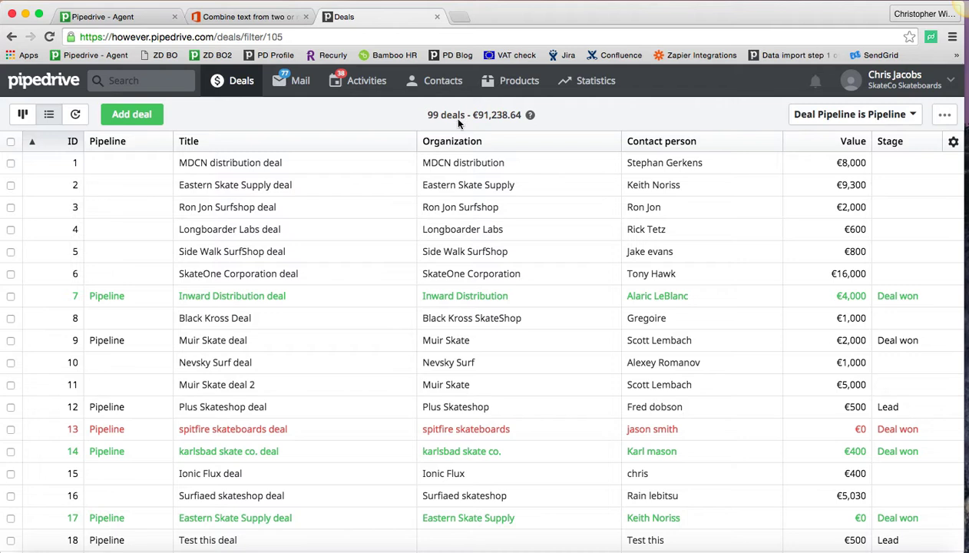
Step: Browse the available deal columns and sort the deal list by ID
click(952, 143)
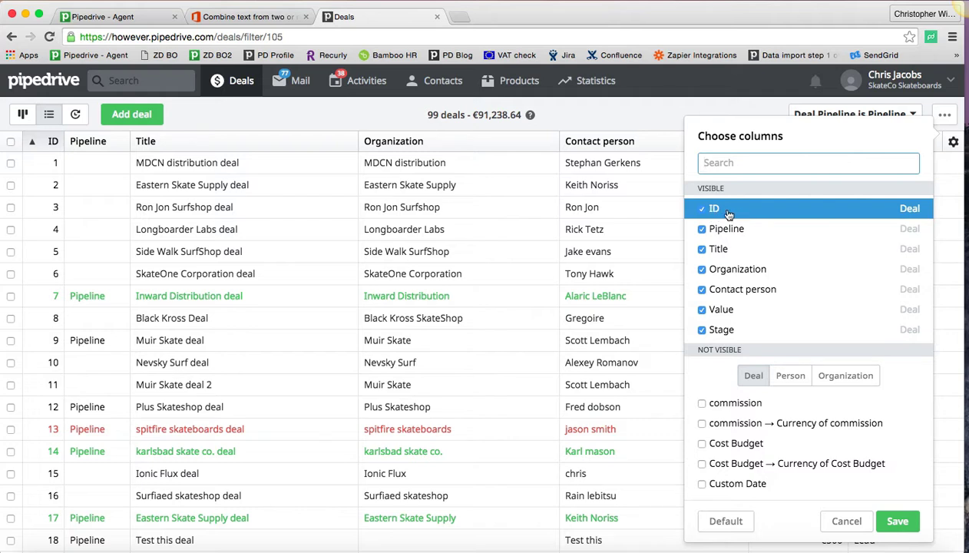
scroll(749, 422, down, 10)
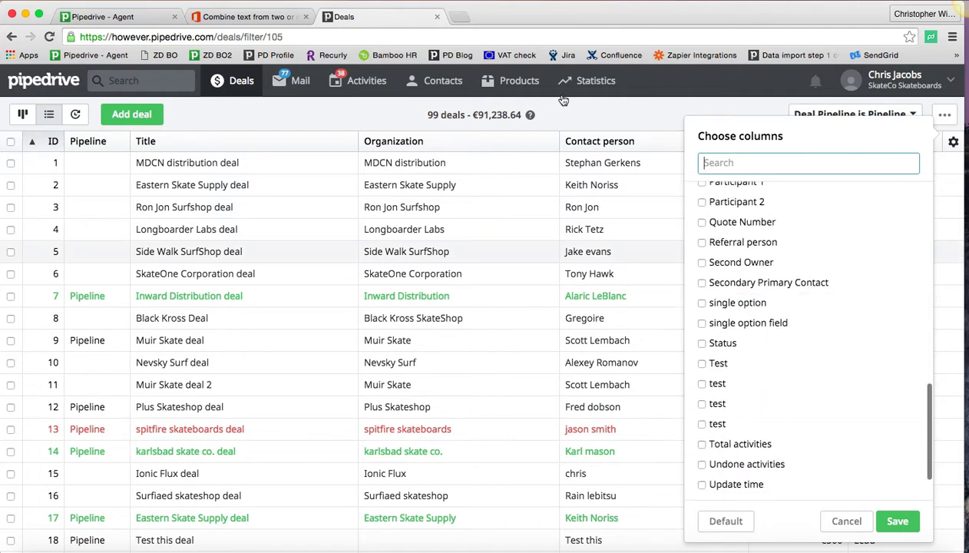
click(608, 104)
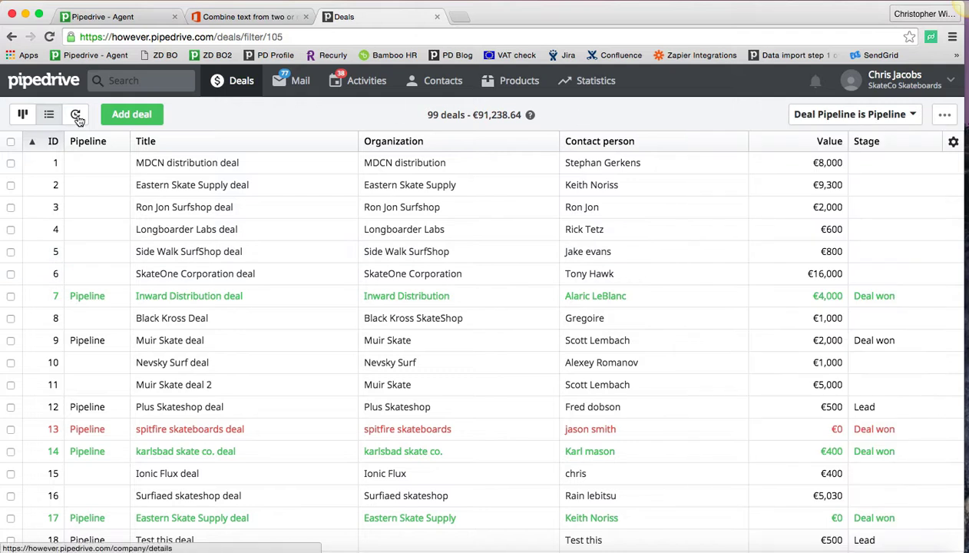
click(49, 144)
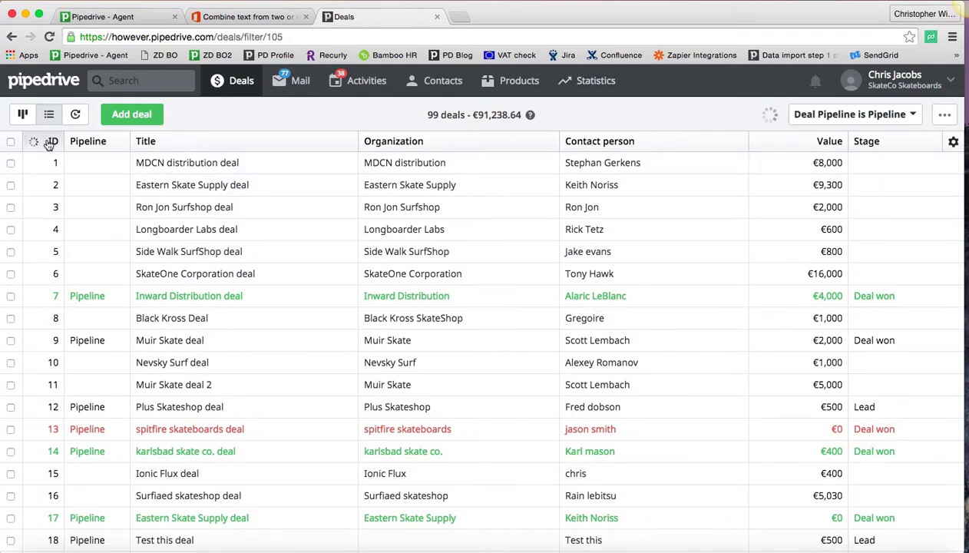
click(47, 143)
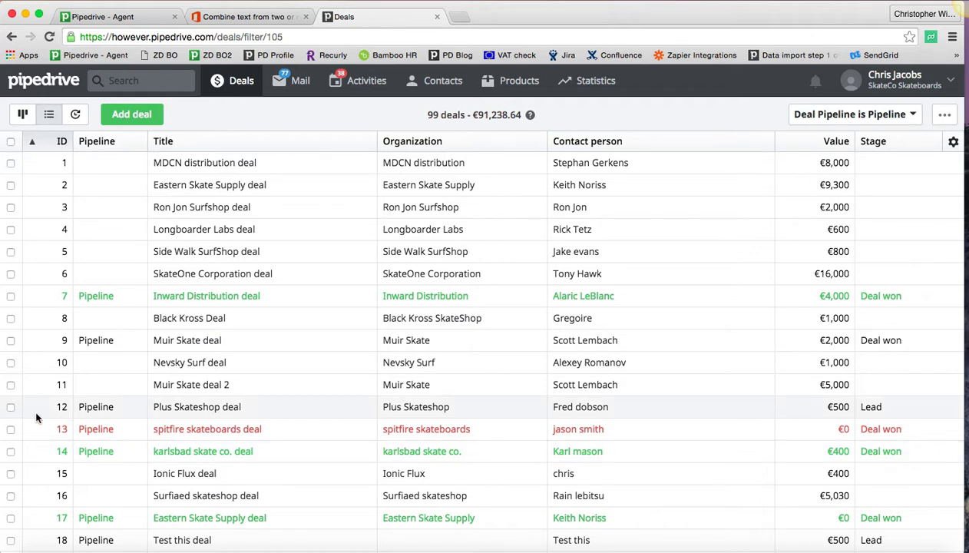
Step: Open the MDCN distribution deal and copy its deal-specific Email BCC address
click(189, 171)
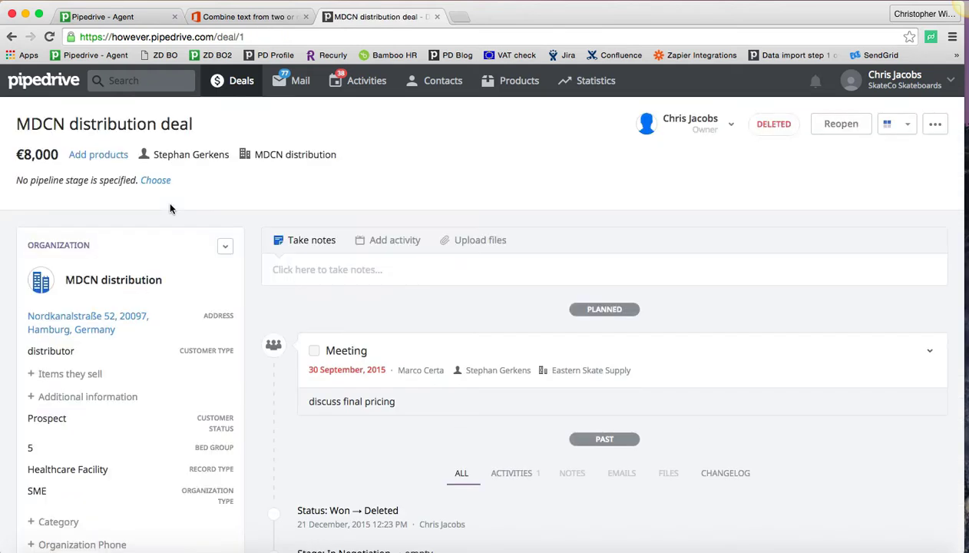
scroll(143, 301, down, 10)
scroll(145, 302, down, 15)
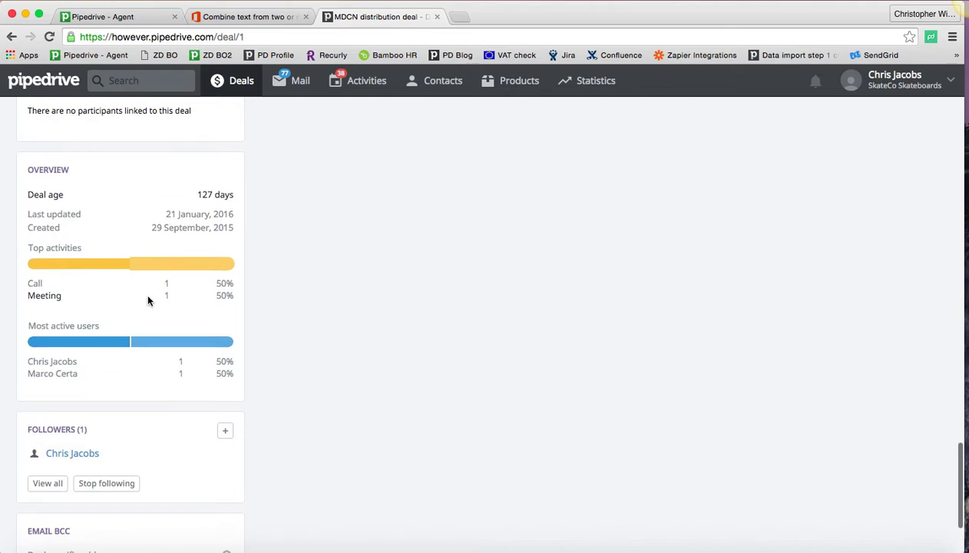
scroll(148, 300, down, 5)
click(176, 454)
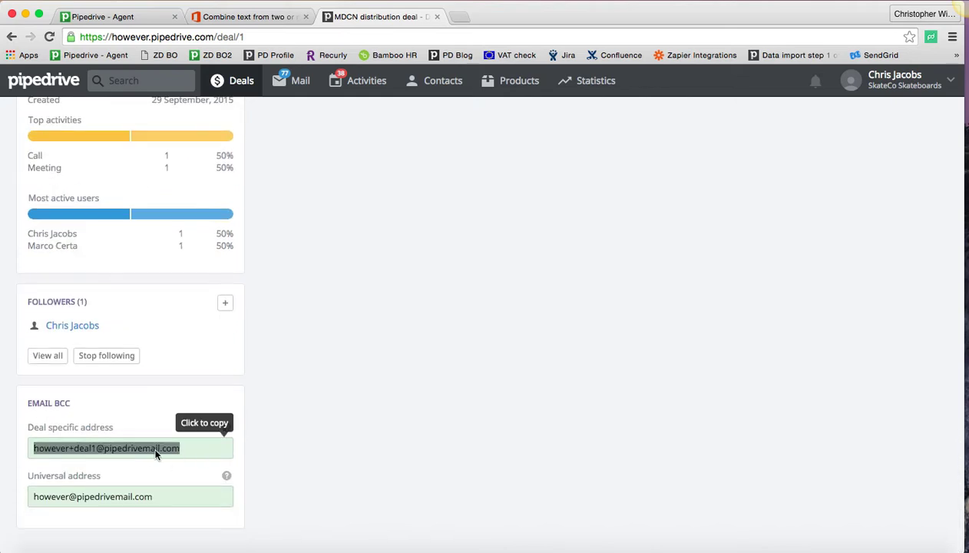
click(22, 464)
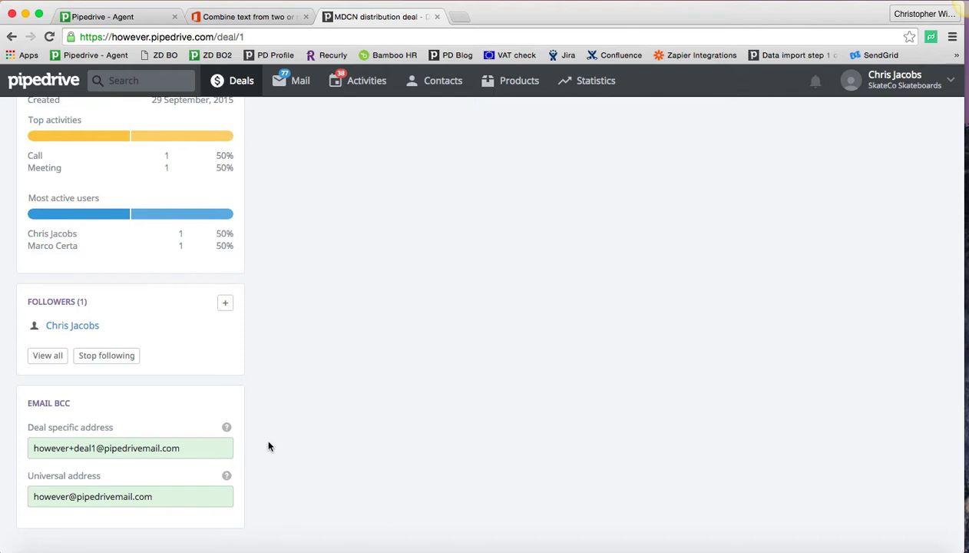
Step: Return to the deals list and export the filter results as an XLS (Excel) file
scroll(318, 380, up, 10)
scroll(320, 374, down, 4)
scroll(320, 374, up, 2)
scroll(322, 385, up, 15)
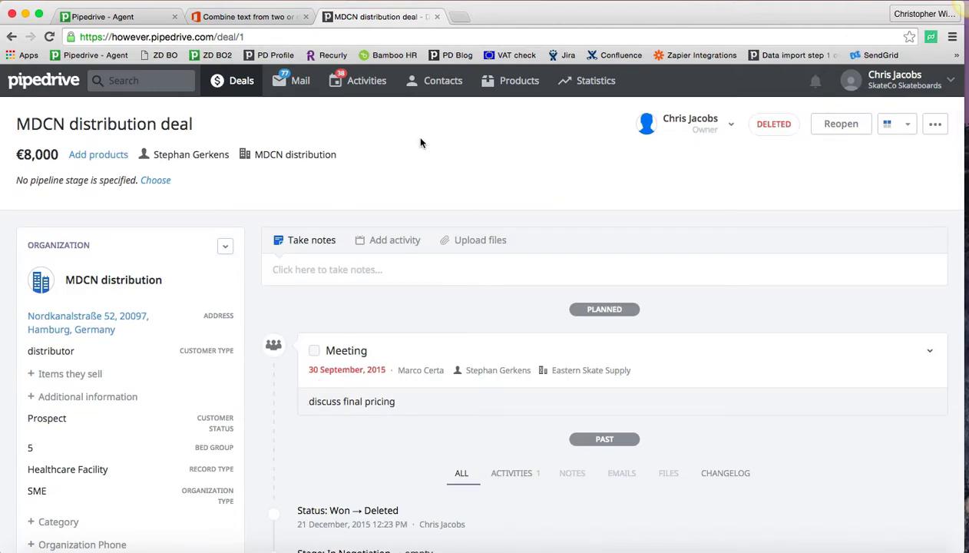
click(234, 82)
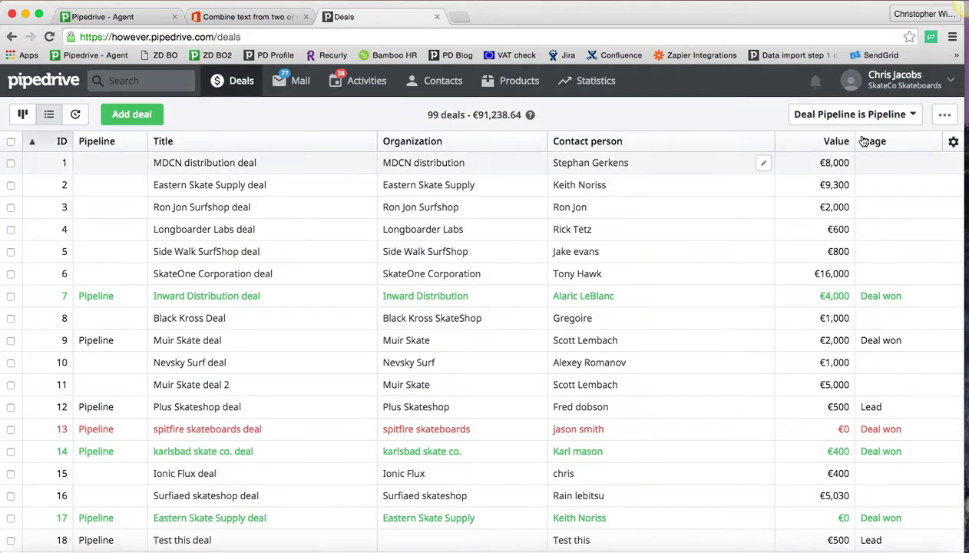
click(943, 117)
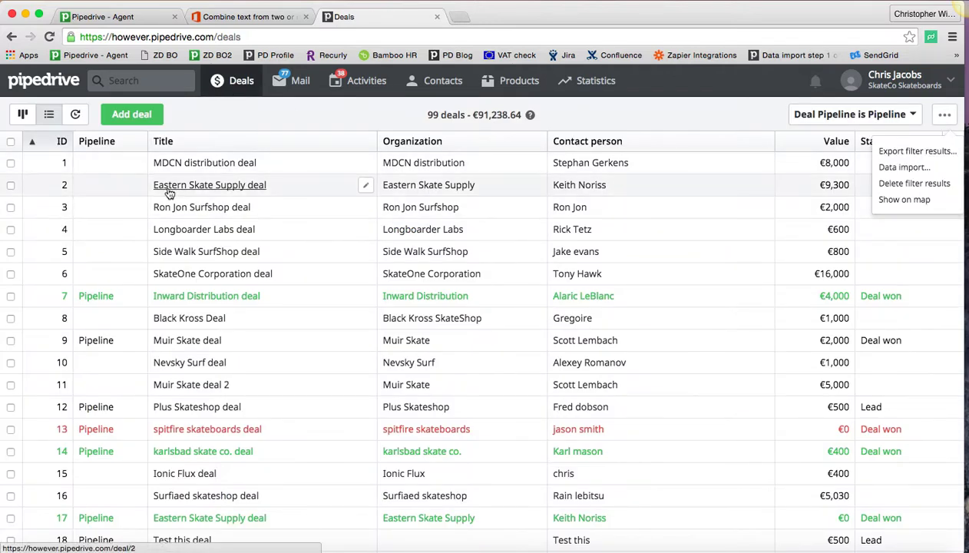
click(914, 152)
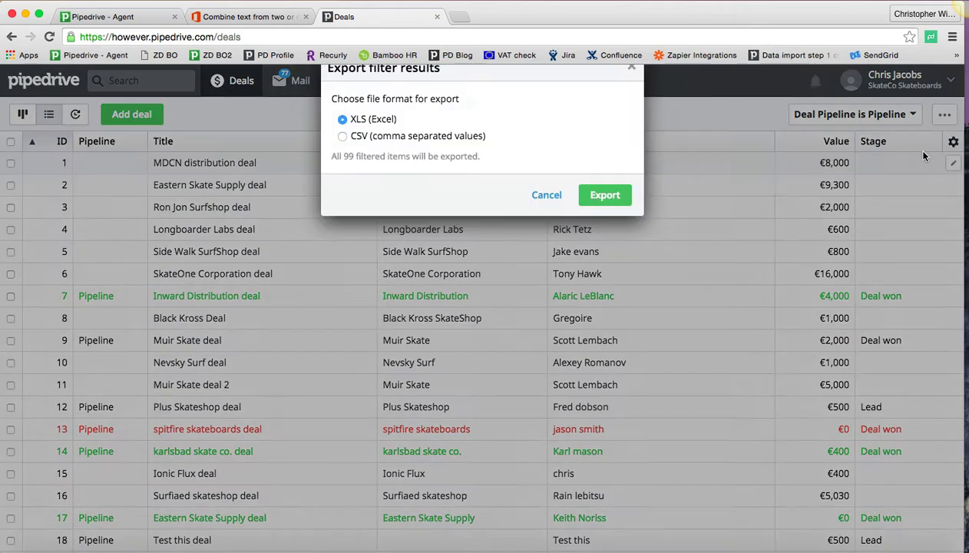
click(607, 206)
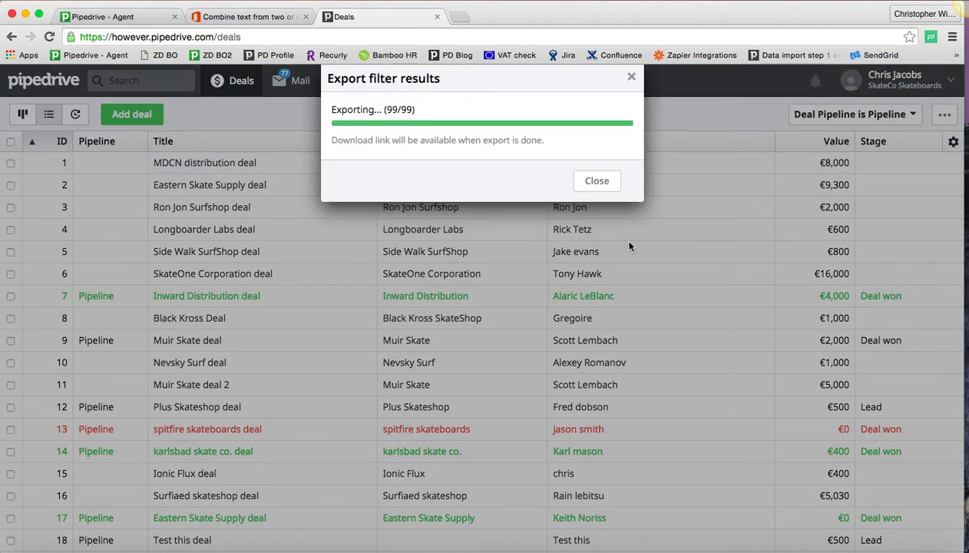
click(596, 181)
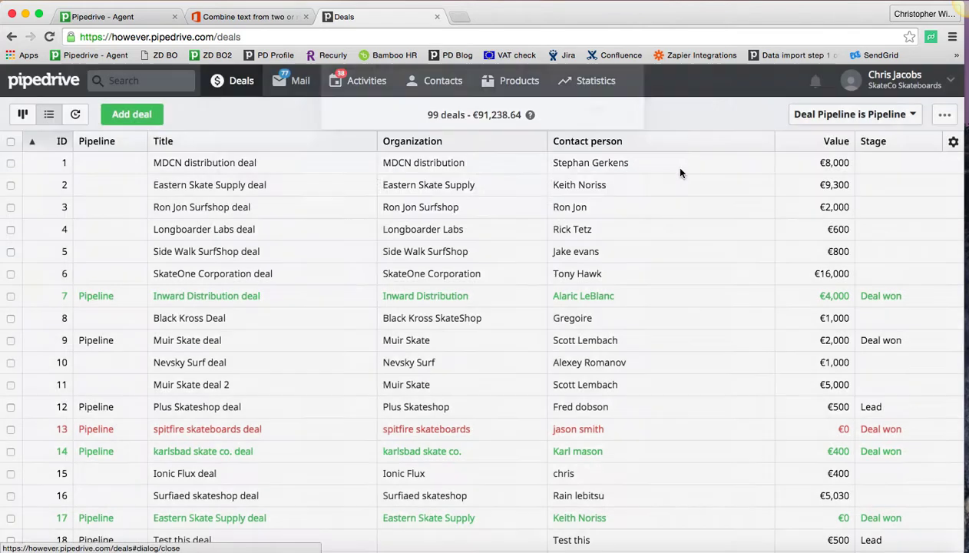
Step: Open the Export data settings page and download the newest Deals XLS export
click(951, 83)
click(860, 131)
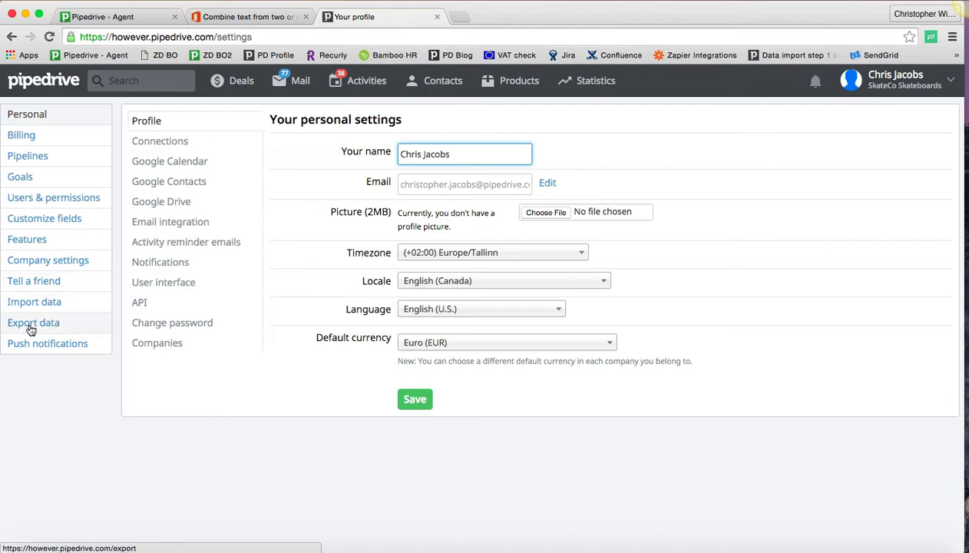
click(30, 326)
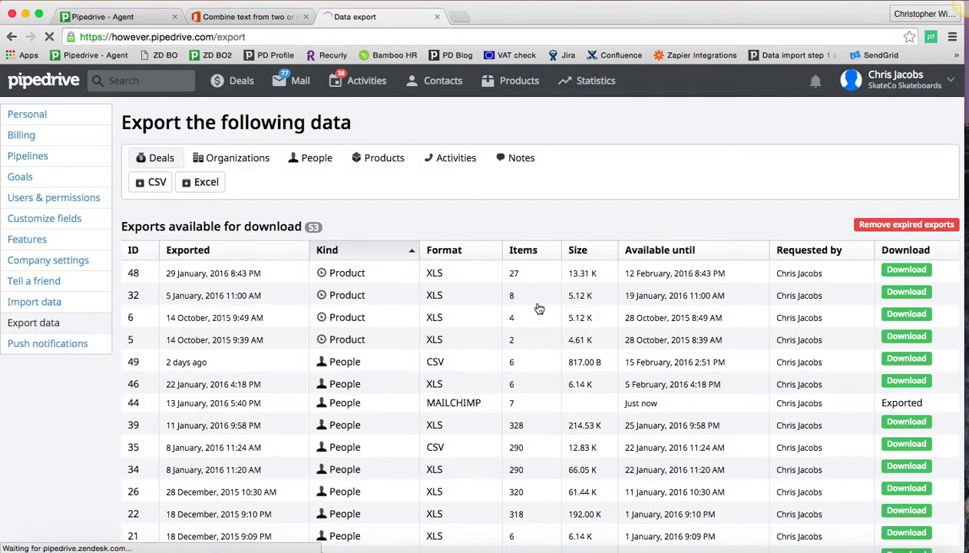
scroll(380, 410, down, 5)
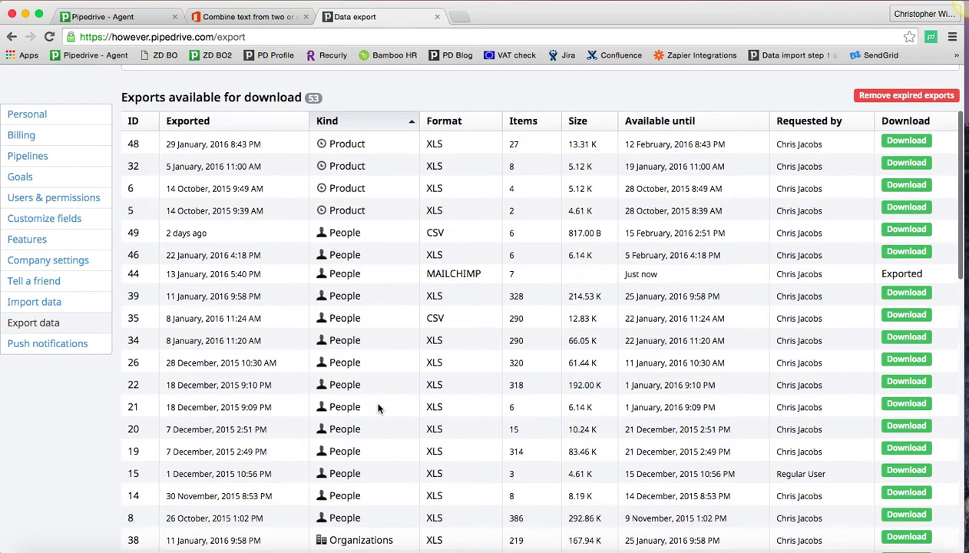
scroll(379, 406, down, 4)
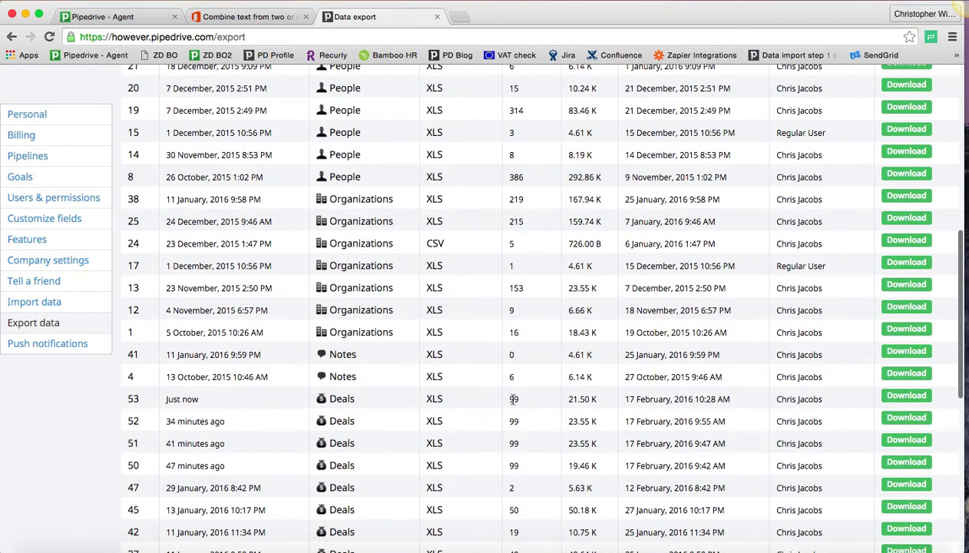
drag(537, 402, 496, 406)
click(905, 397)
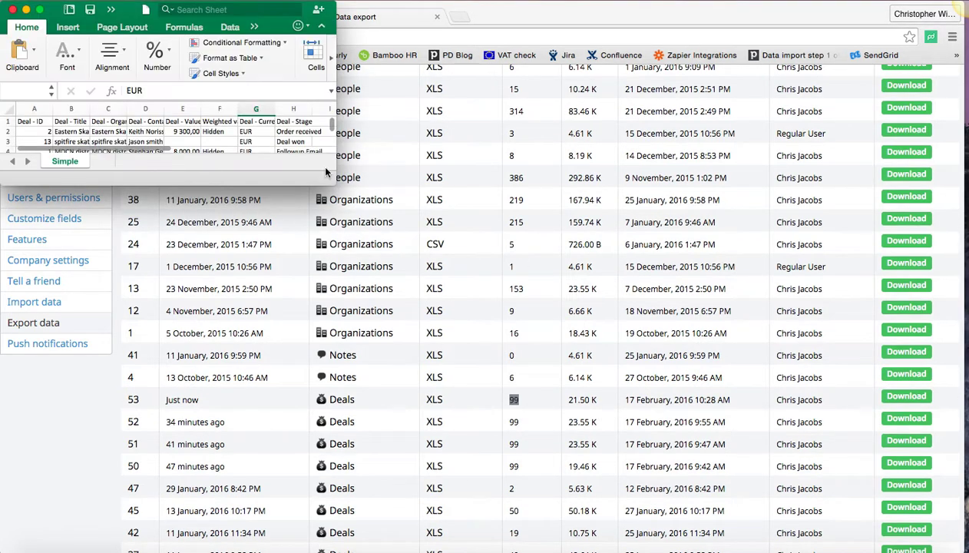
Step: Enlarge the exported spreadsheet and sort its rows by Deal - ID in ascending order
drag(355, 202, 948, 542)
scroll(108, 209, up, 2)
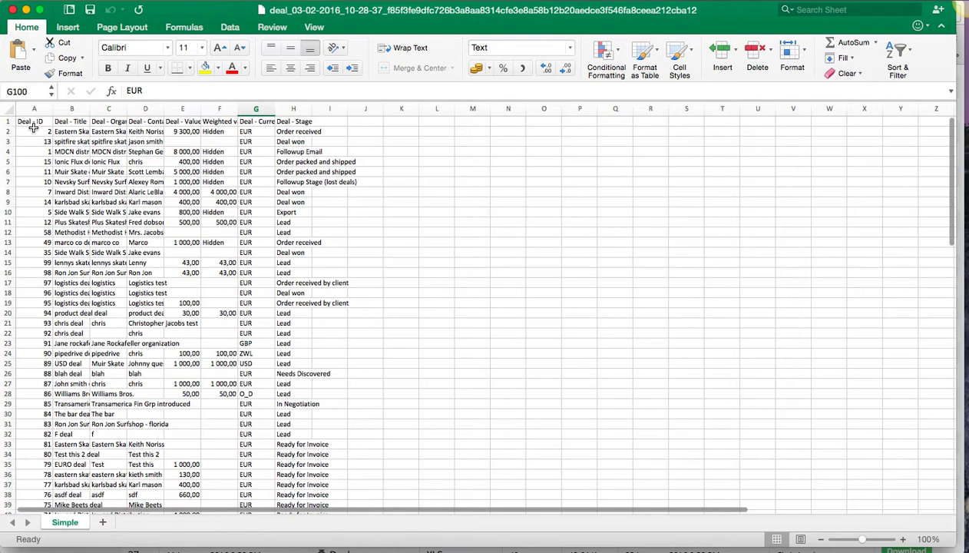
click(34, 122)
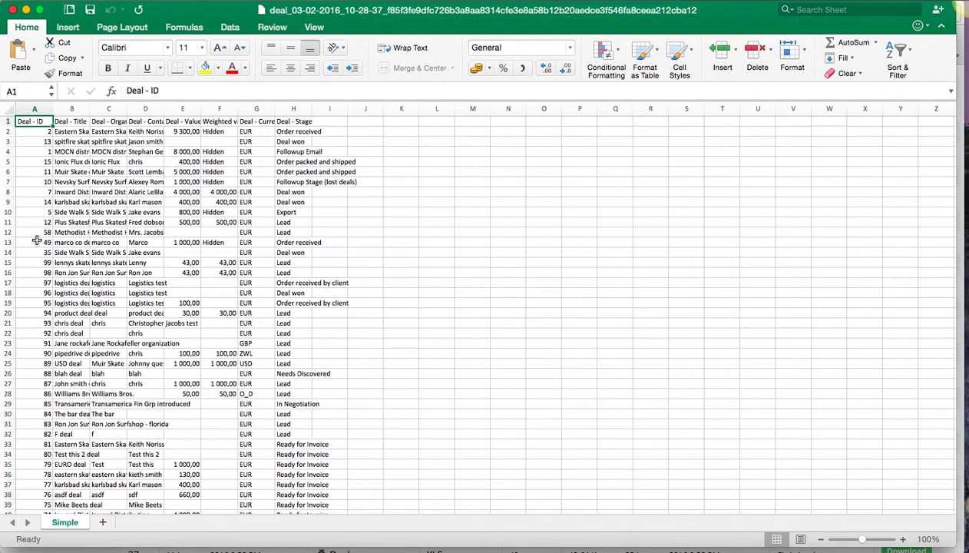
click(230, 31)
click(283, 49)
drag(41, 127, 31, 404)
click(190, 373)
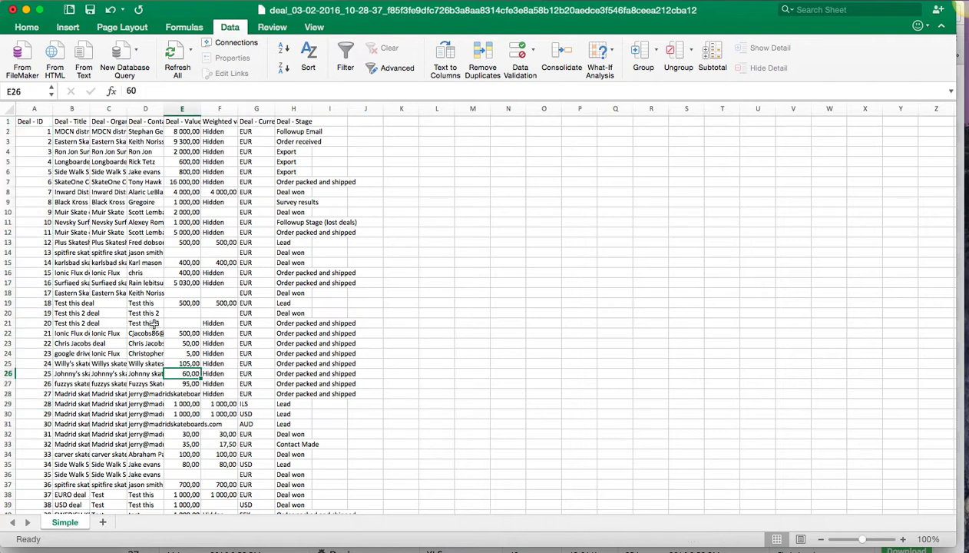
Step: Widen the Deal - Stage column and add headers 'deal bcc' in I1 and 'domain' in J1
click(358, 123)
drag(308, 115, 359, 115)
click(376, 121)
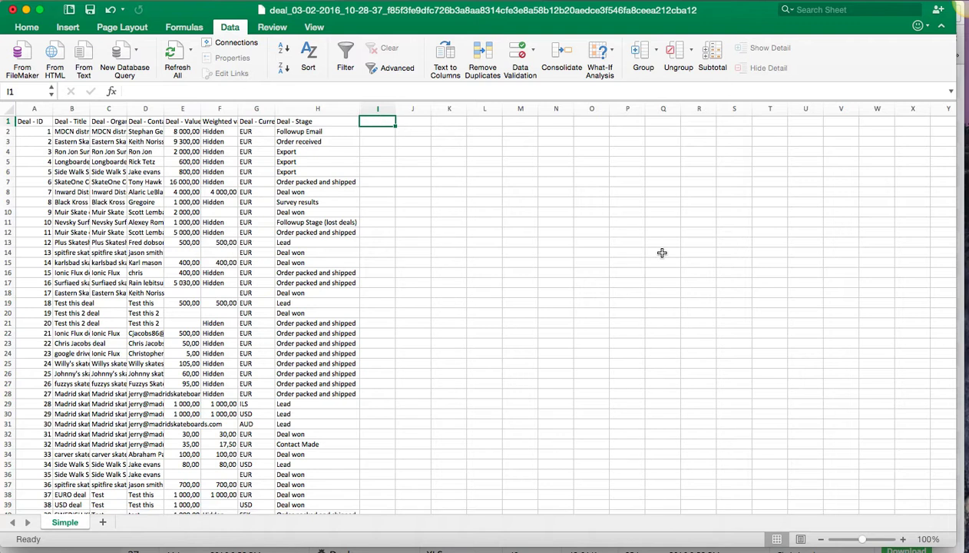
text(deal bcc)
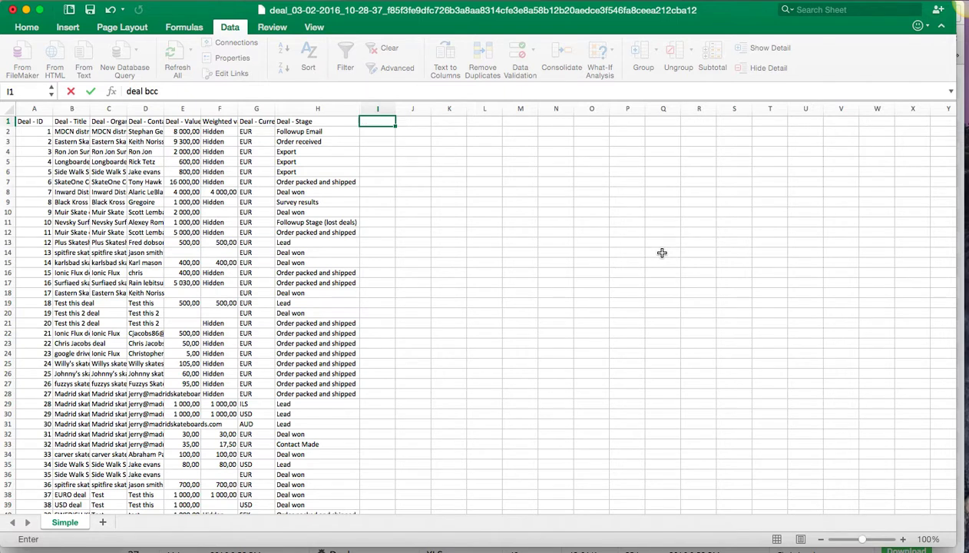
key(Tab)
text(dom)
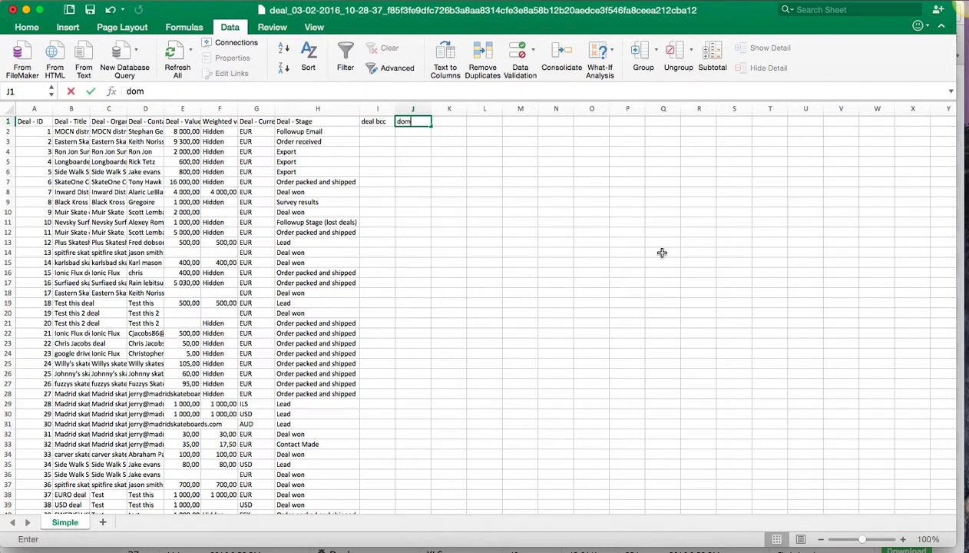
key(Return)
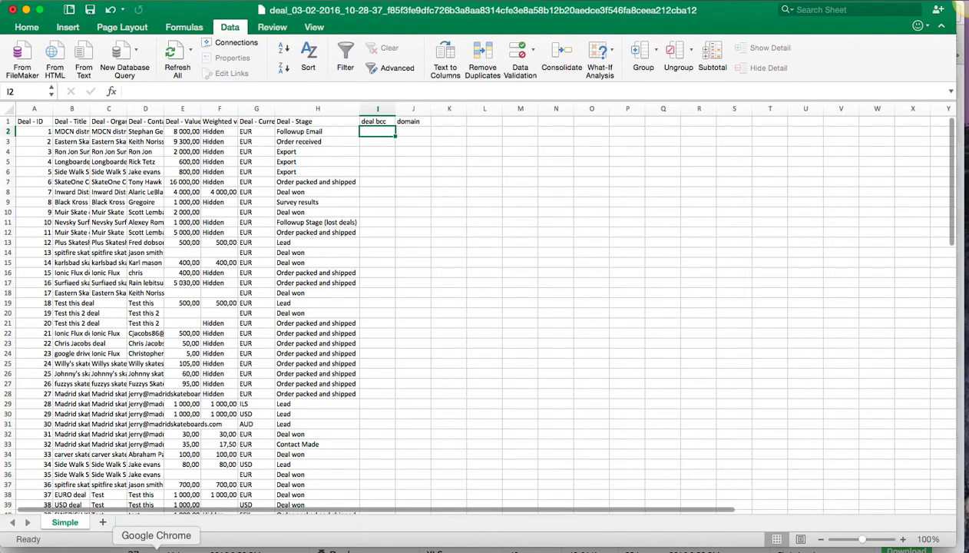
Step: Switch back to Google Chrome and open the Deals list
click(159, 539)
scroll(305, 307, up, 10)
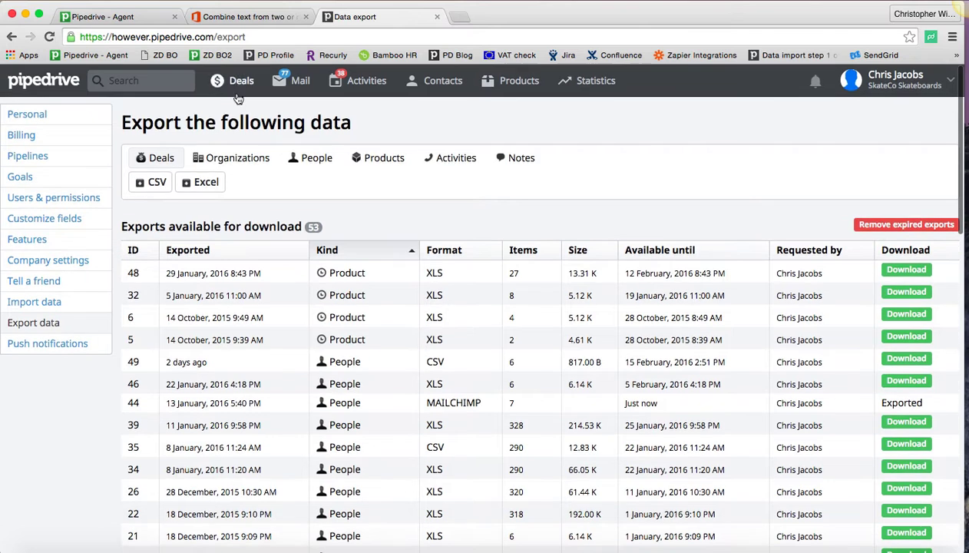
click(225, 82)
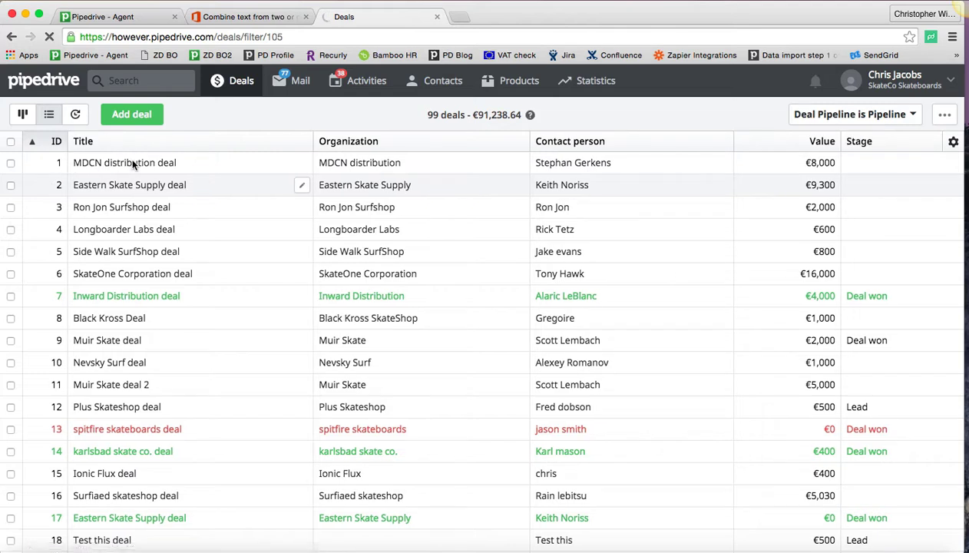
Step: Open the first deal and copy its deal-specific Email BCC address
click(130, 165)
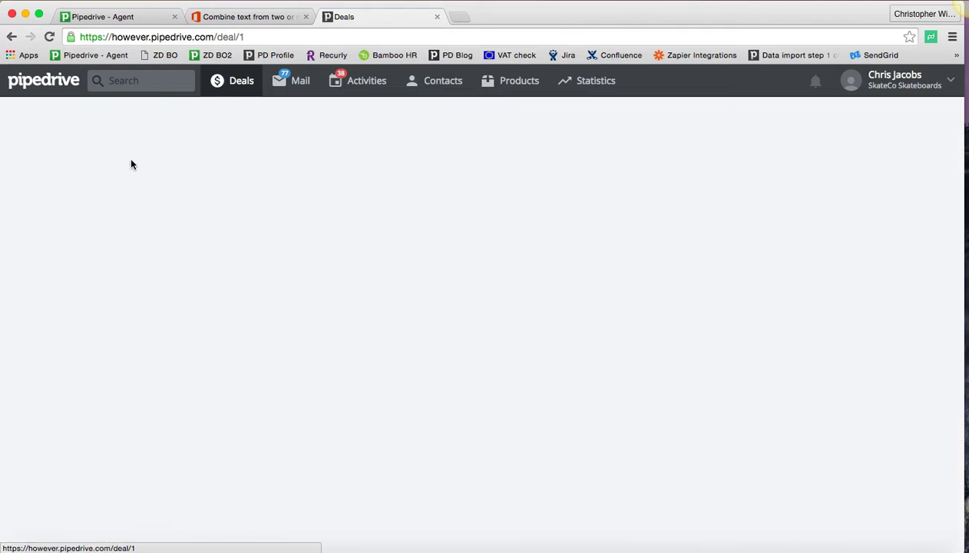
scroll(136, 374, down, 10)
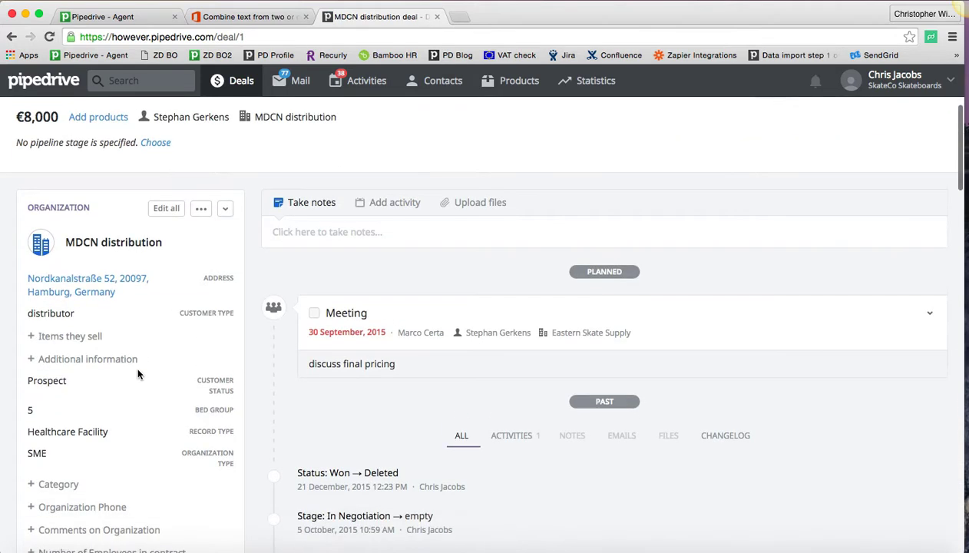
scroll(138, 374, down, 15)
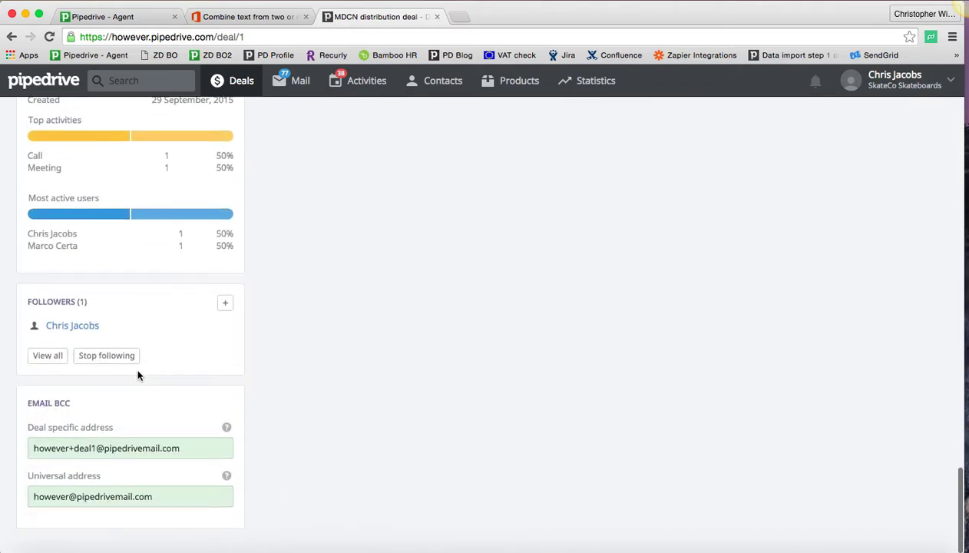
click(186, 448)
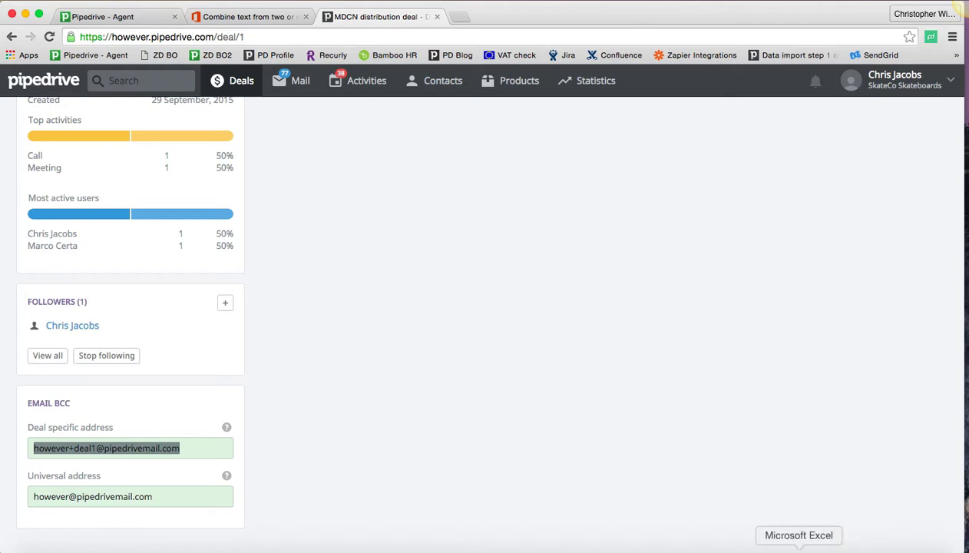
Step: Paste the copied BCC address into I2 of the spreadsheet and trim it to the part before the @
click(25, 15)
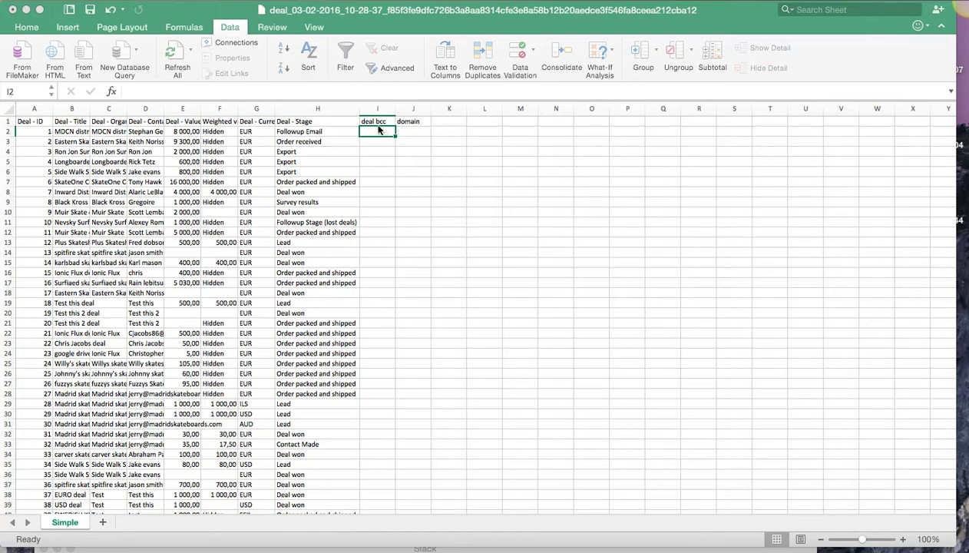
key(super+v)
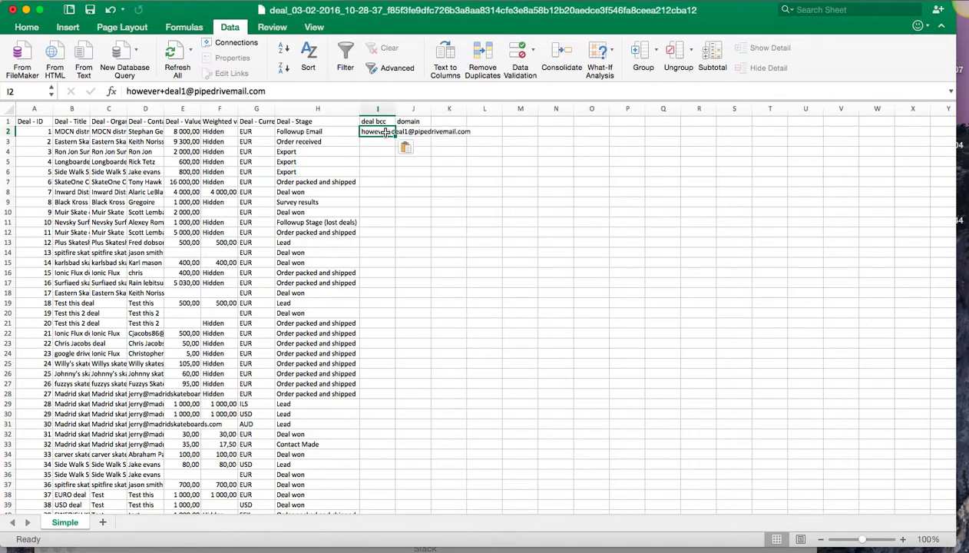
click(383, 162)
click(385, 131)
drag(186, 91, 265, 90)
key(BackSpace)
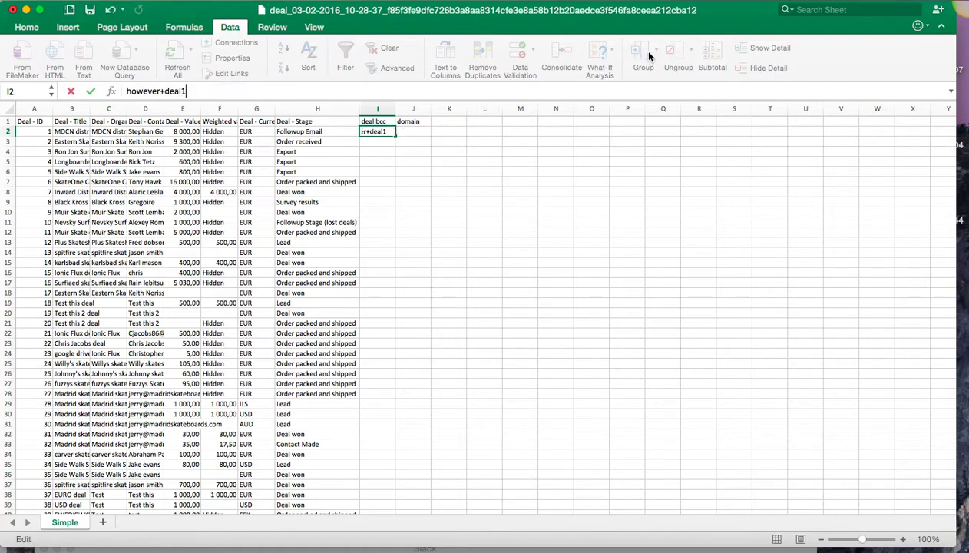
key(Return)
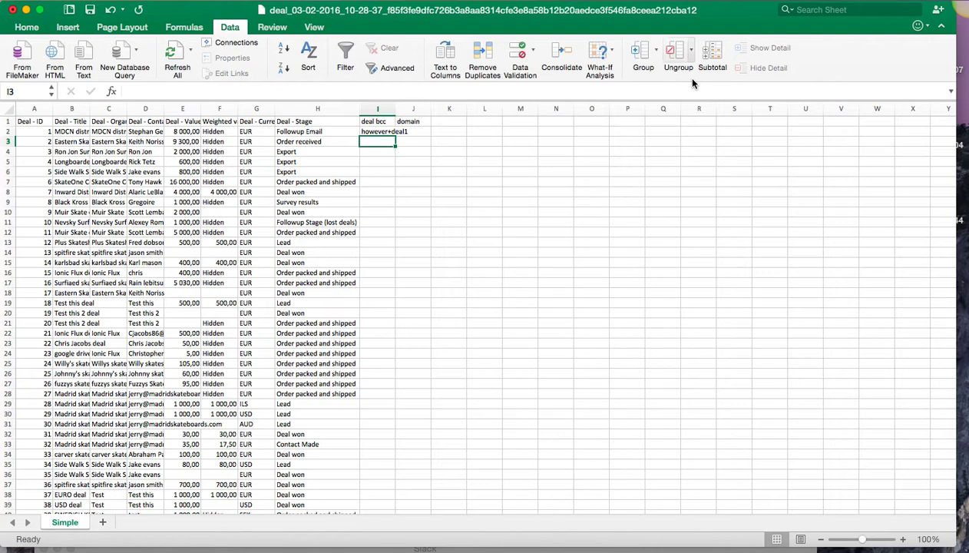
Step: Fill the deal BCC value from I2 down column I as an incrementing series
click(387, 133)
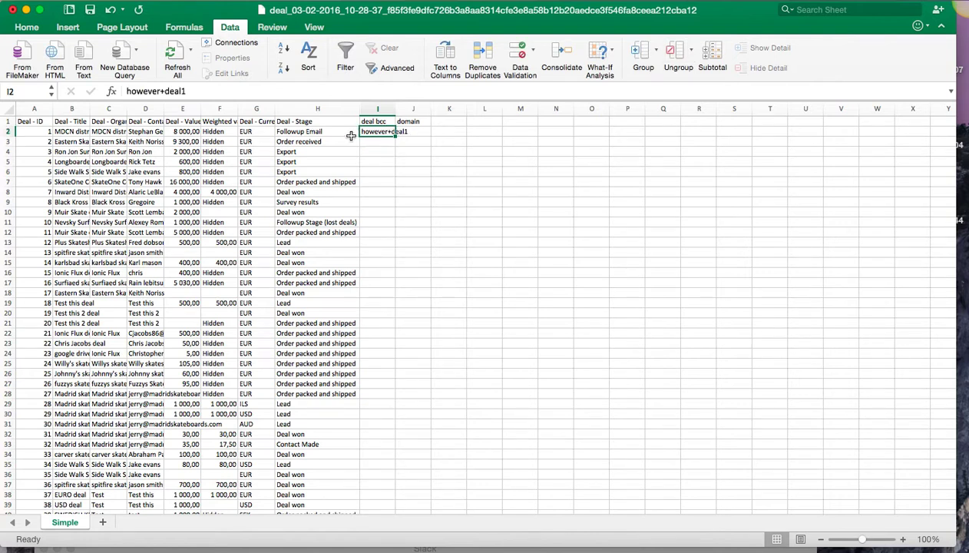
click(37, 132)
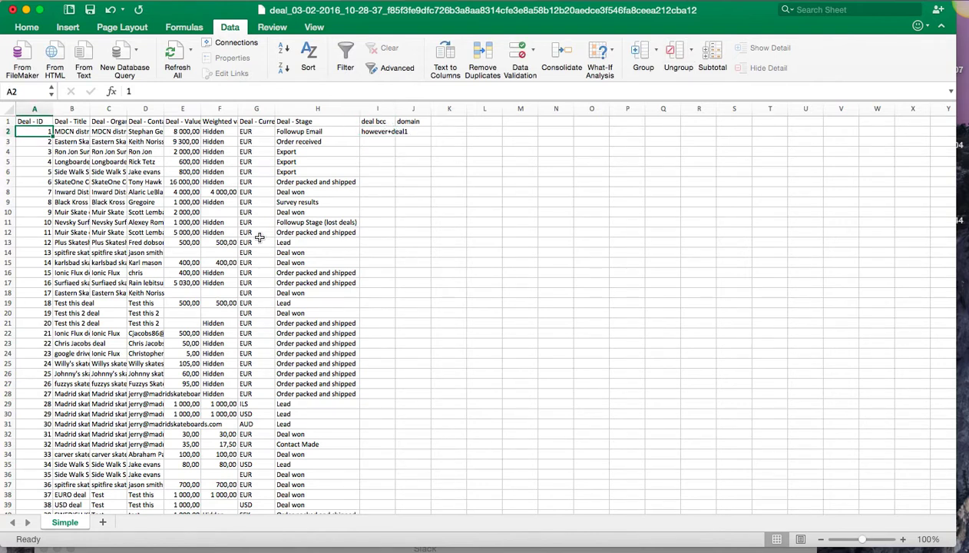
click(373, 133)
drag(395, 132, 413, 548)
drag(459, 524, 396, 461)
scroll(461, 445, down, 15)
scroll(524, 435, up, 5)
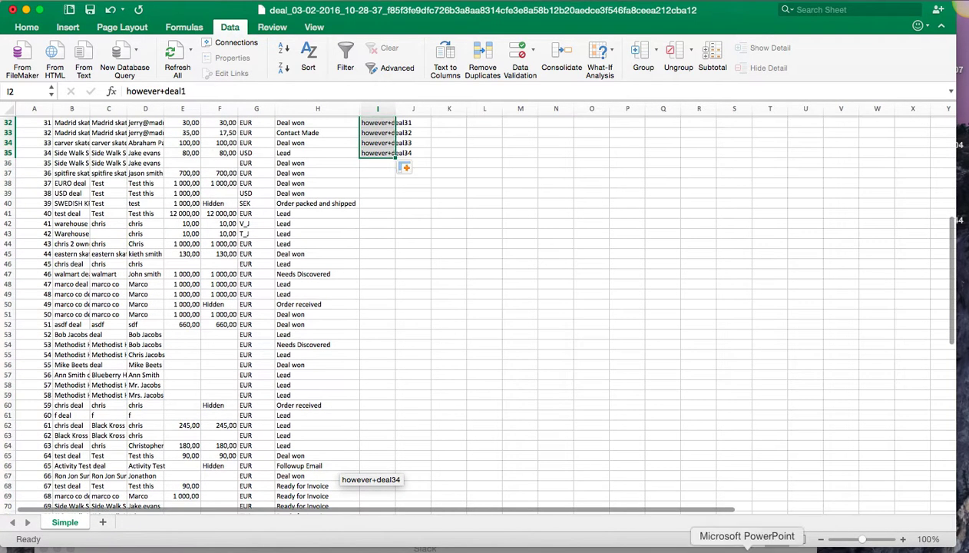
Step: Extend the deal BCC series down column I to row 100, covering every deal row
click(820, 539)
click(820, 539)
click(820, 539)
scroll(404, 379, down, 3)
mouse_move(278, 123)
mouse_down()
mouse_move(275, 528)
mouse_move(291, 206)
mouse_move(277, 138)
mouse_up()
scroll(441, 267, up, 15)
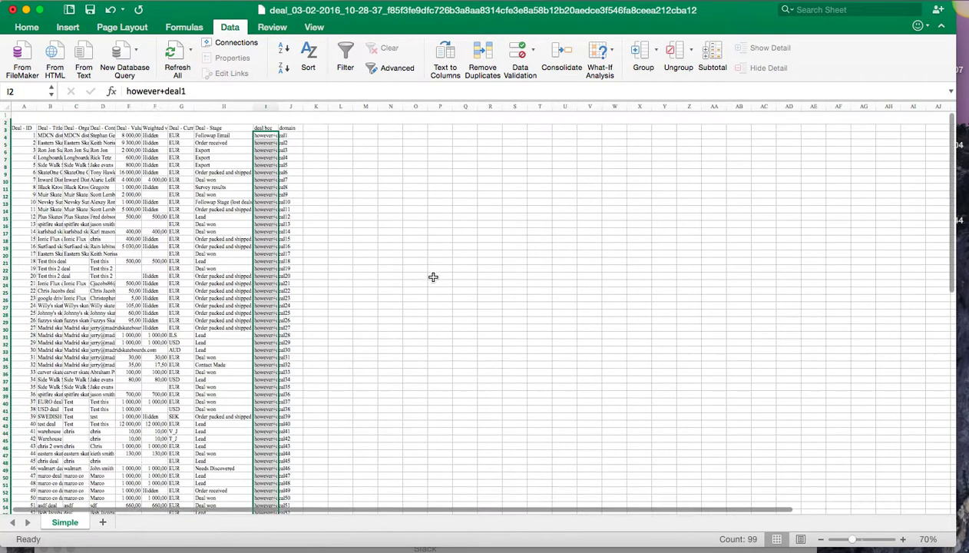
click(903, 541)
click(903, 541)
click(903, 541)
scroll(485, 254, up, 1)
click(445, 172)
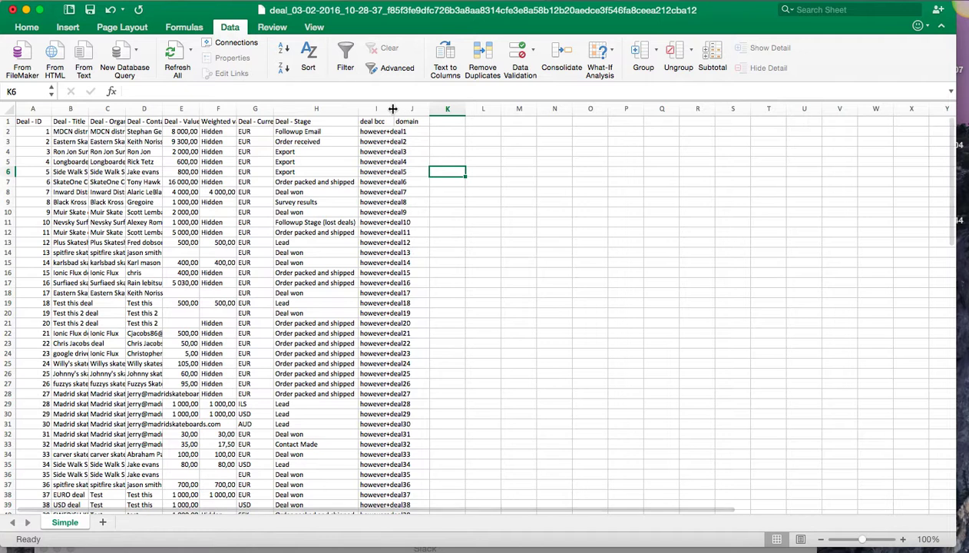
Step: Widen column I and enter 'pipedrivemail.com' in J2
drag(397, 109, 412, 109)
click(429, 131)
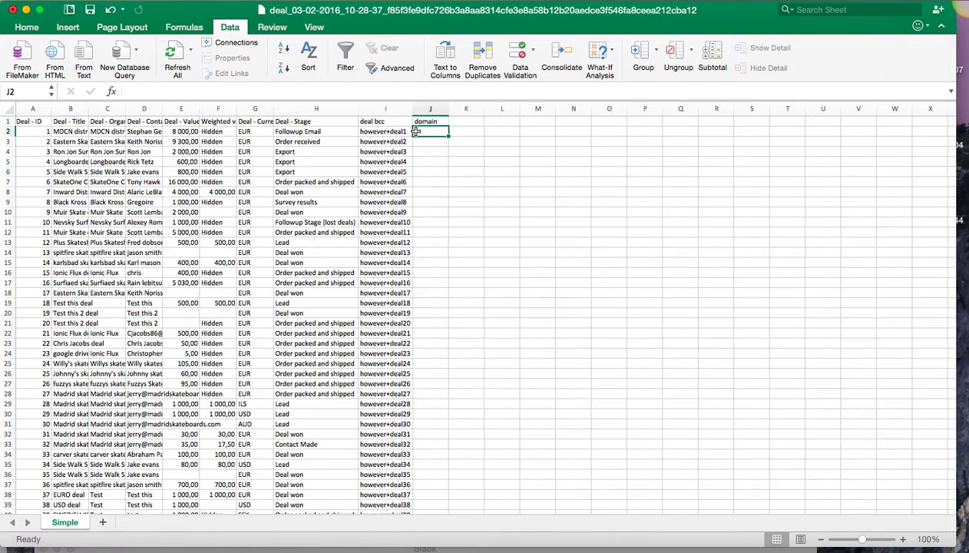
text(Pip)
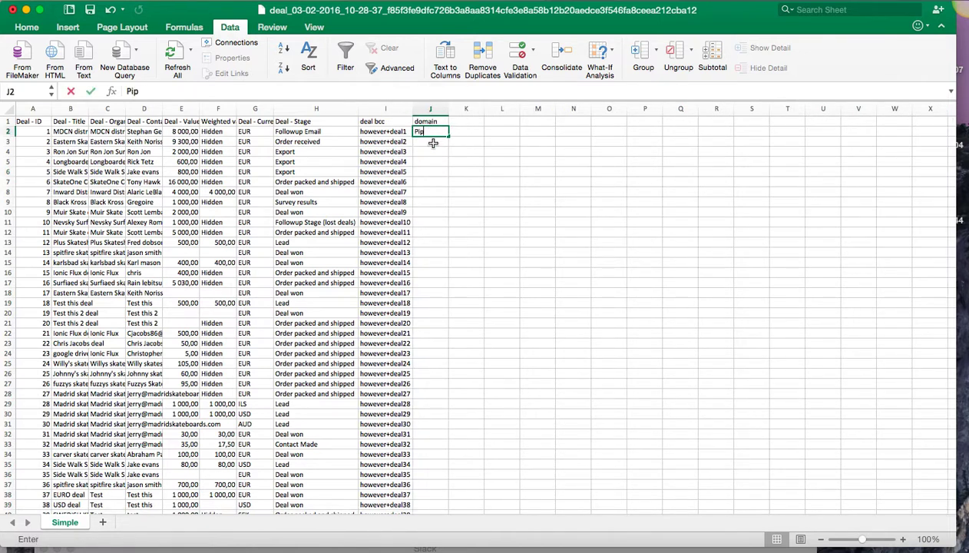
key(BackSpace)
key(BackSpace)
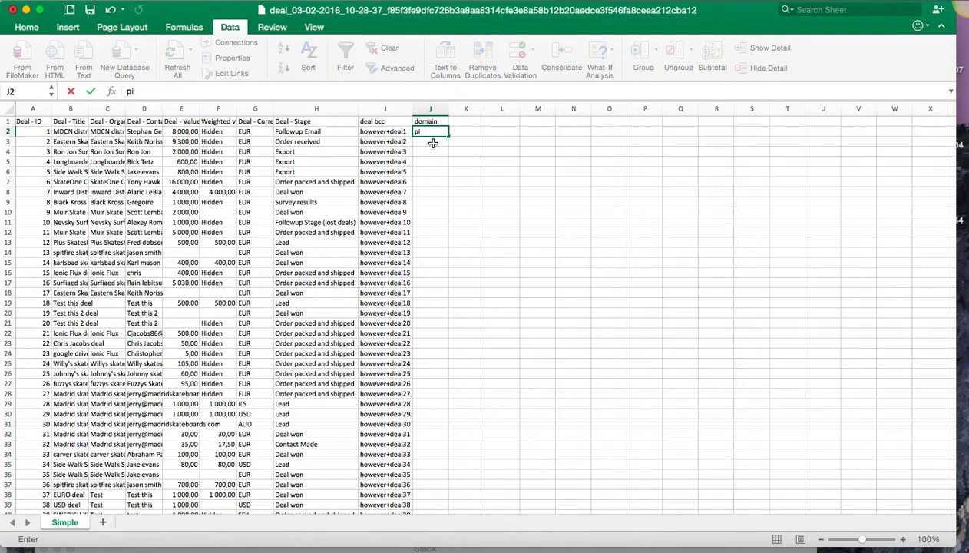
text(pipedrivemail.com)
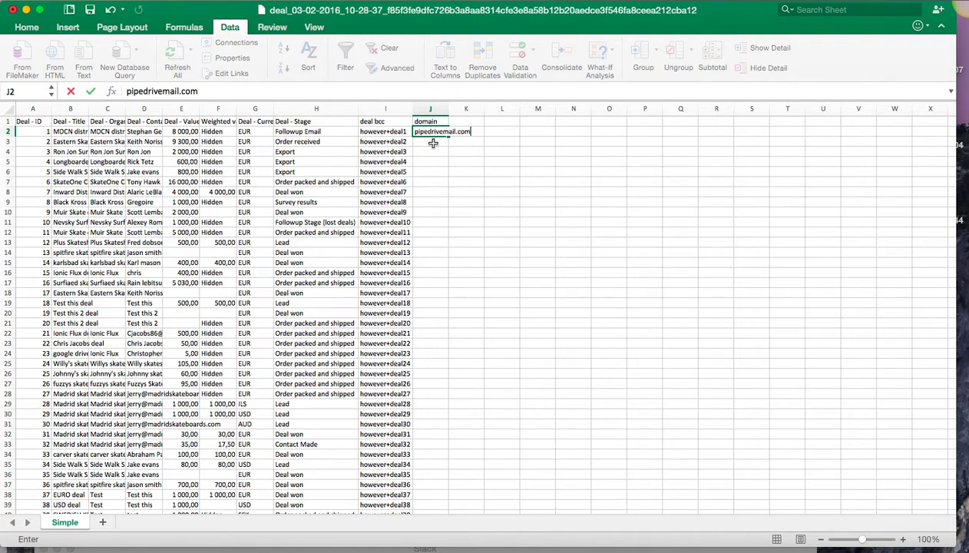
key(Return)
Step: Fill 'pipedrivemail.com' down column J to row 100
scroll(433, 143, right, 1)
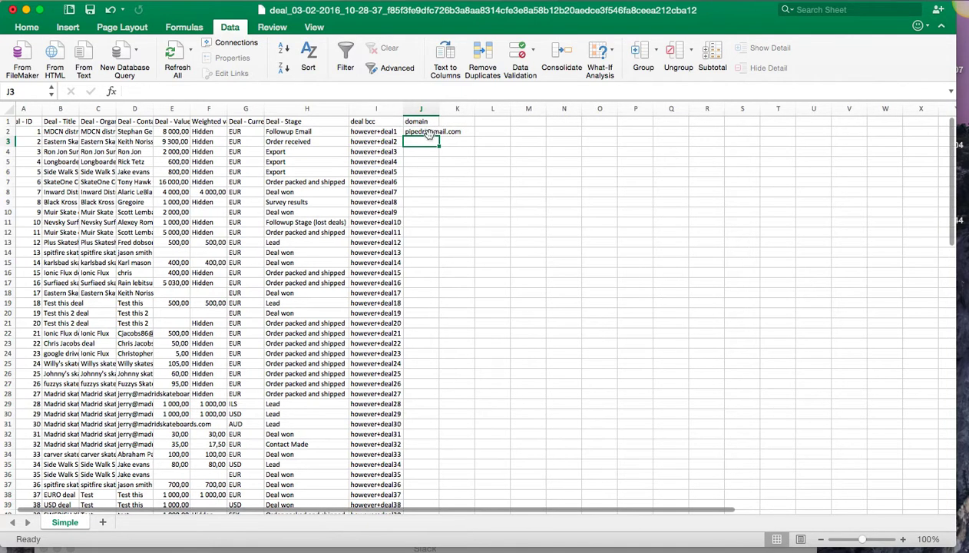
click(430, 132)
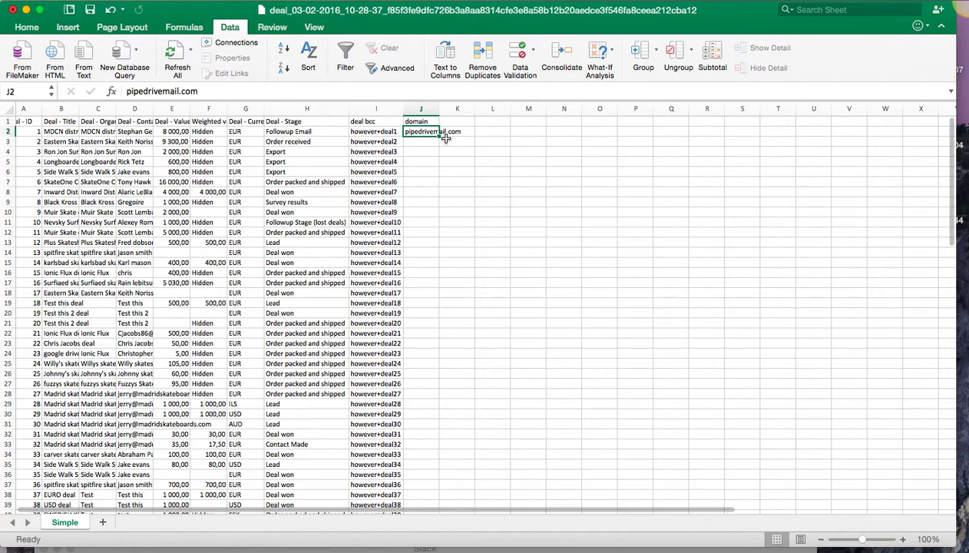
drag(445, 137, 441, 485)
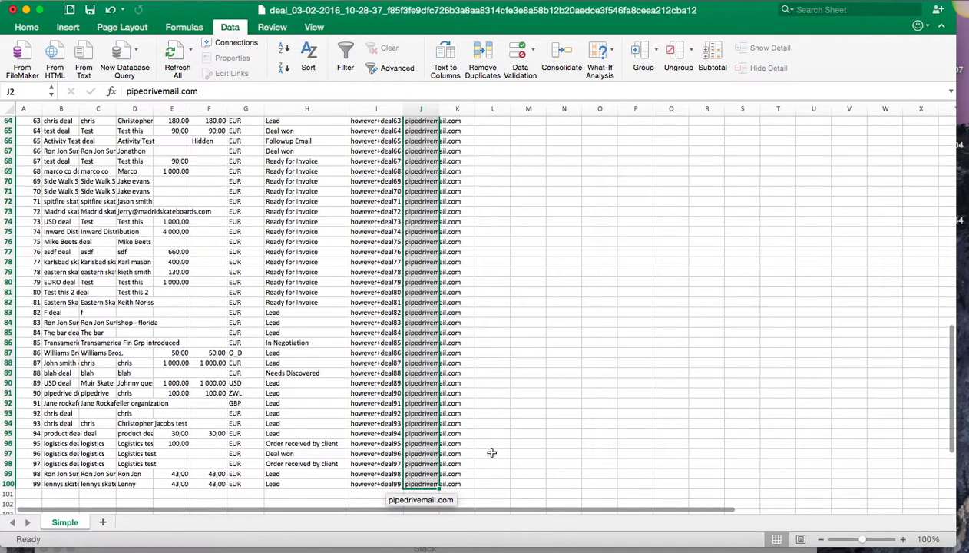
click(544, 345)
scroll(492, 269, up, 15)
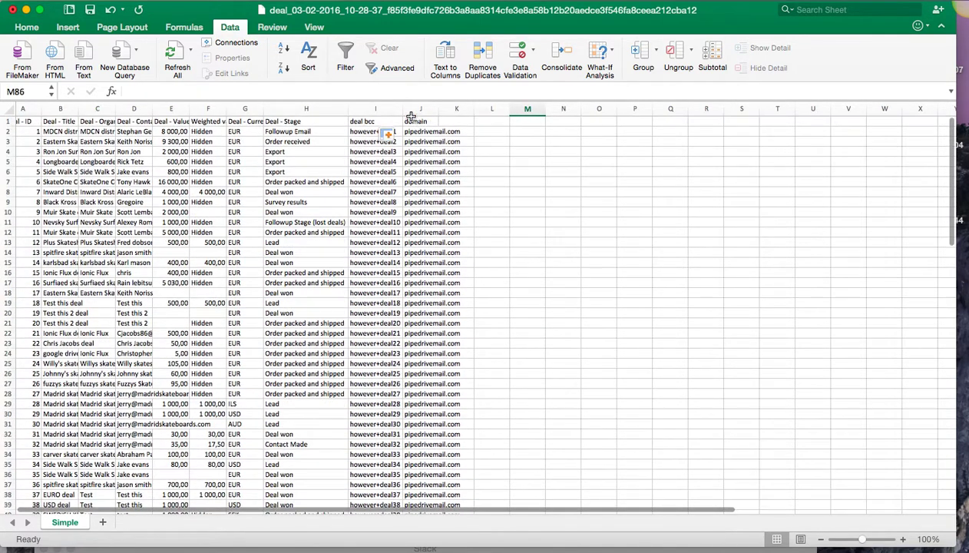
Step: Autofit column J's width and add the header 'Email address' in K1
drag(402, 108, 401, 108)
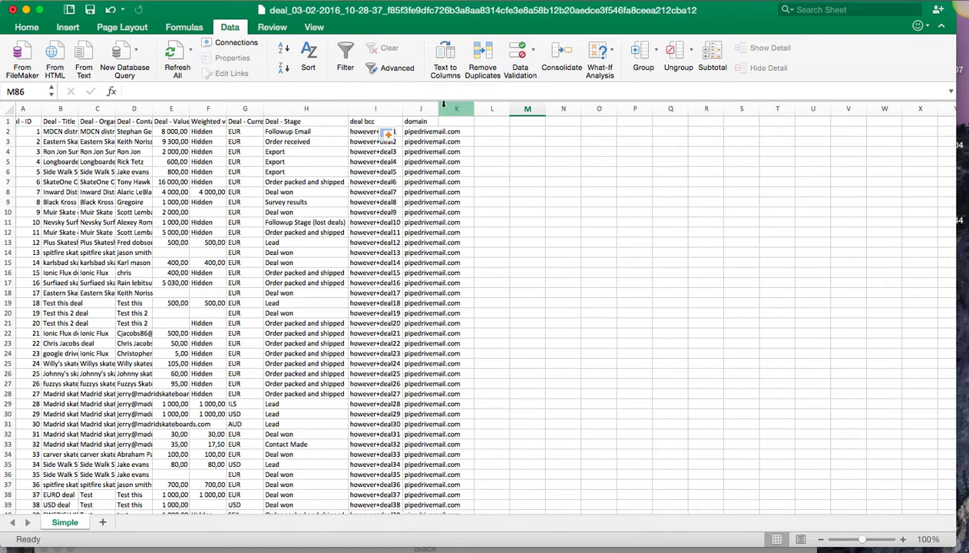
double_click(440, 108)
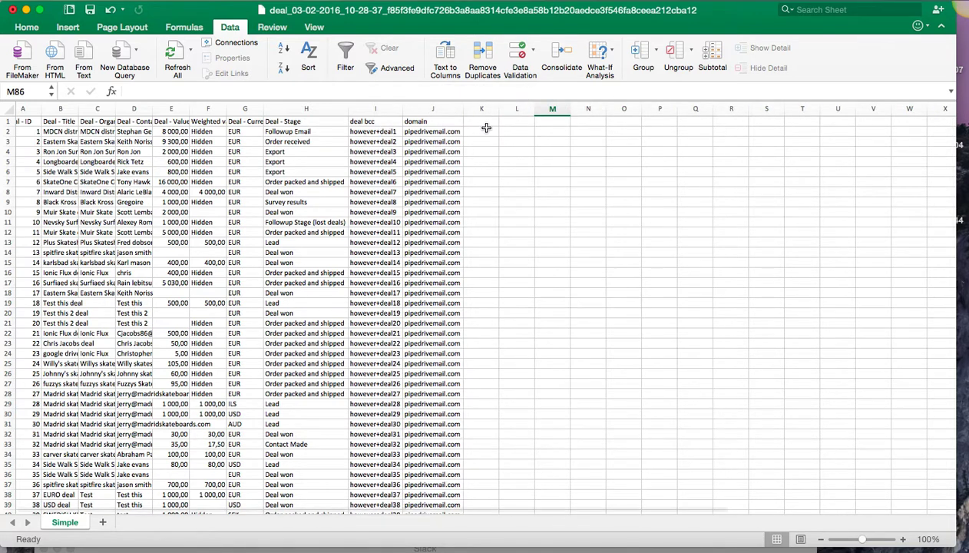
click(487, 121)
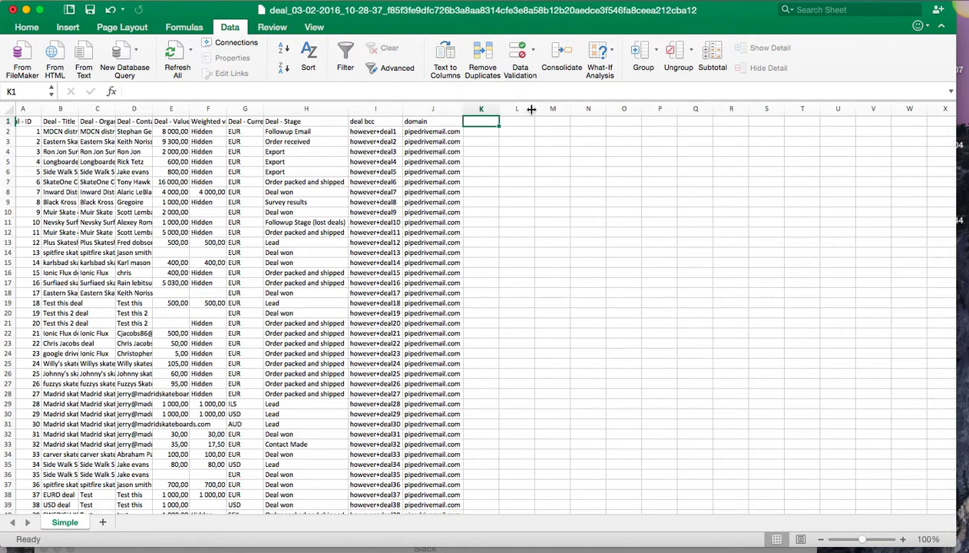
text(Email address)
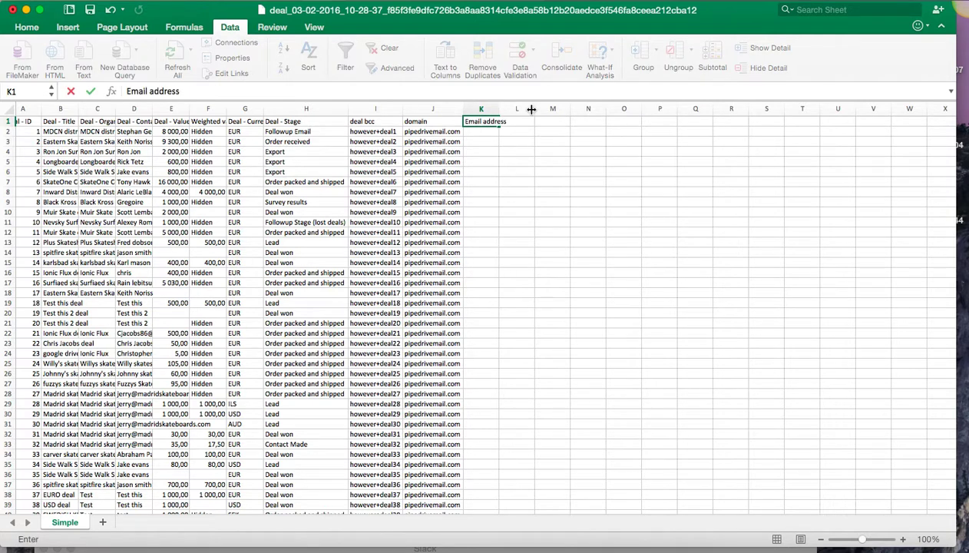
key(Return)
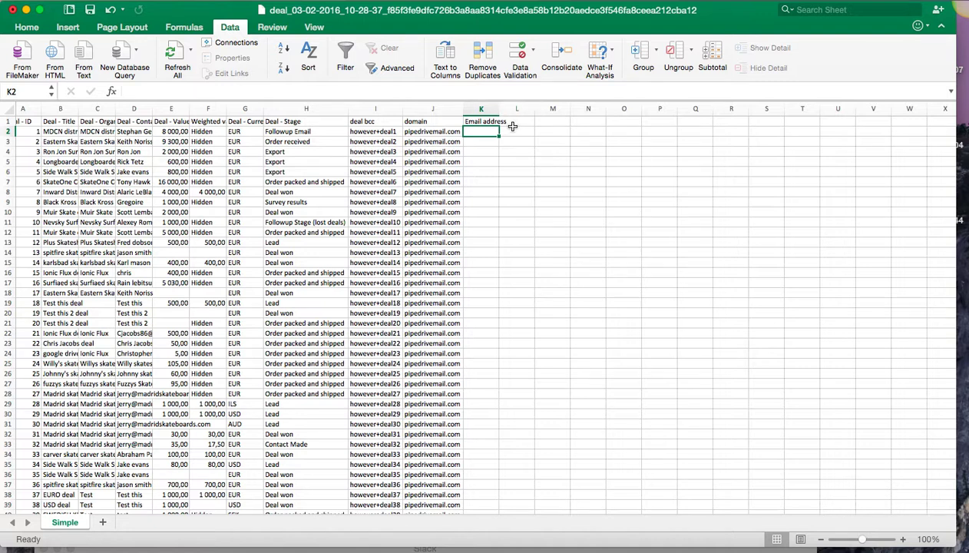
Step: Apply the Custom number format category to columns I and J
click(419, 173)
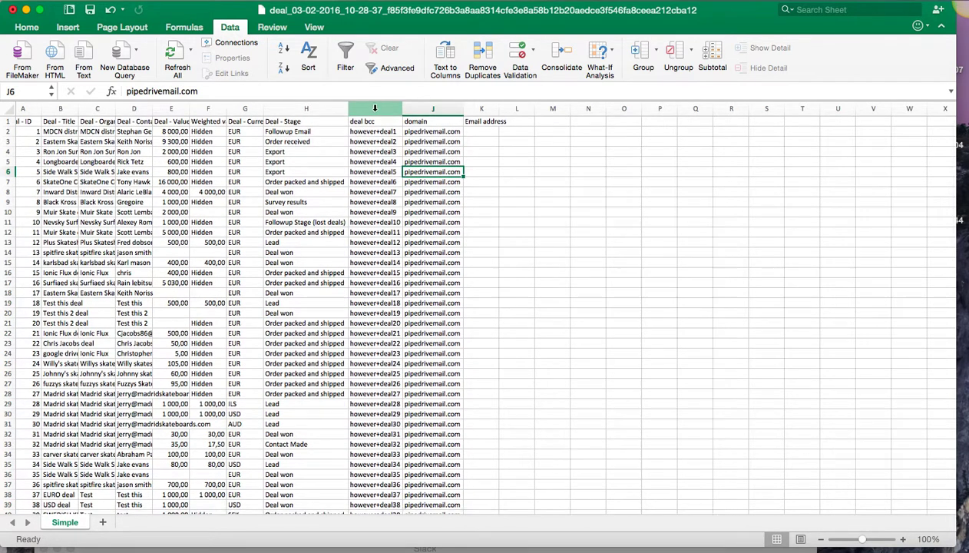
drag(371, 109, 427, 109)
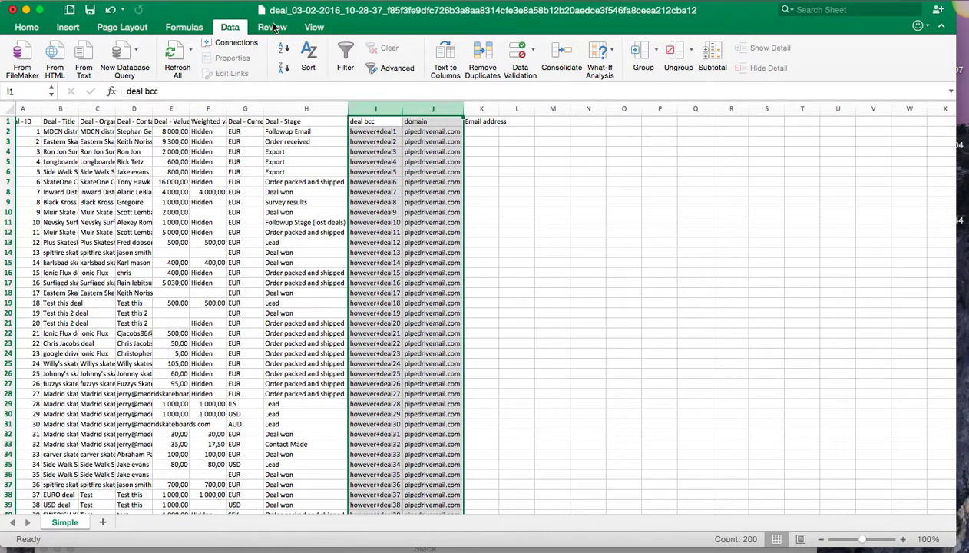
click(27, 28)
click(499, 47)
click(569, 48)
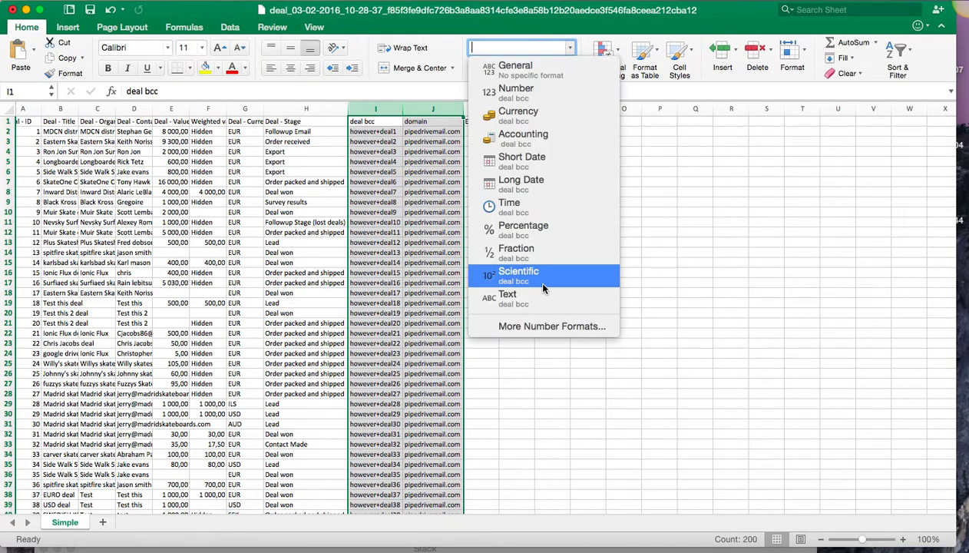
click(535, 327)
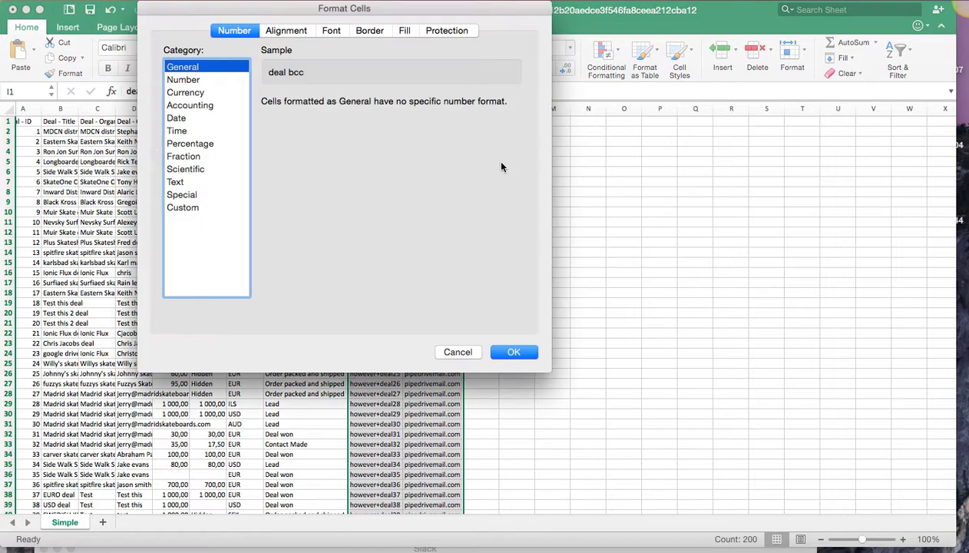
click(184, 208)
click(513, 352)
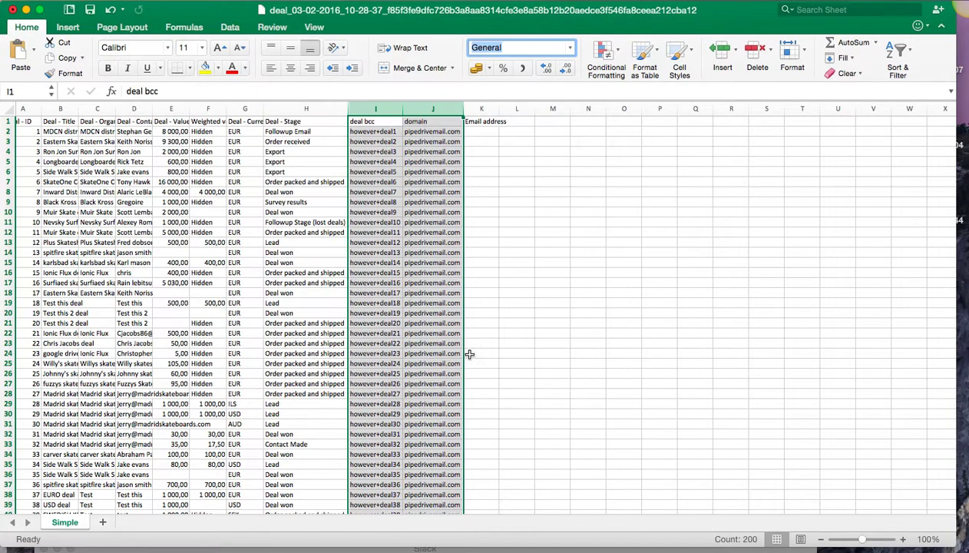
Step: Apply the Custom number format category to column J alone, then select K2
click(476, 132)
click(437, 132)
click(431, 121)
click(432, 109)
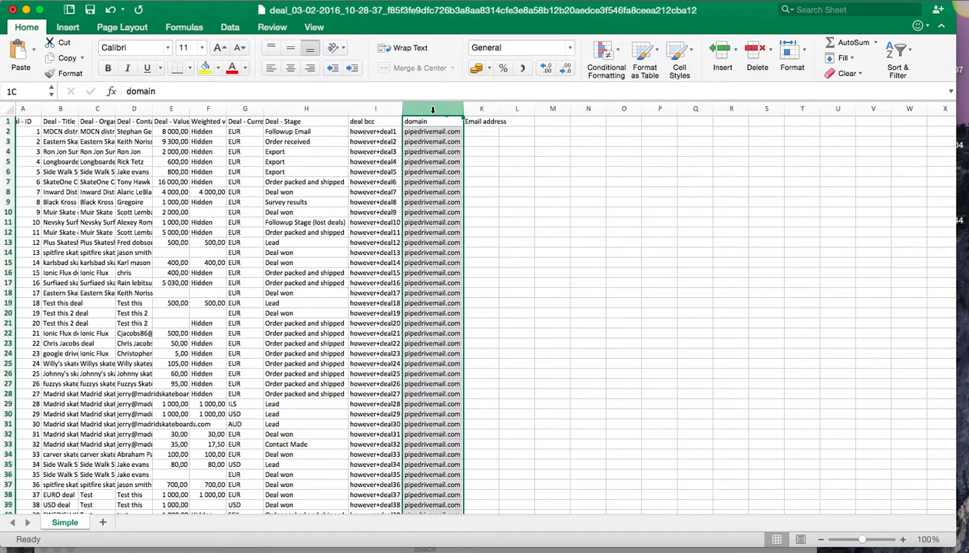
click(567, 48)
click(529, 327)
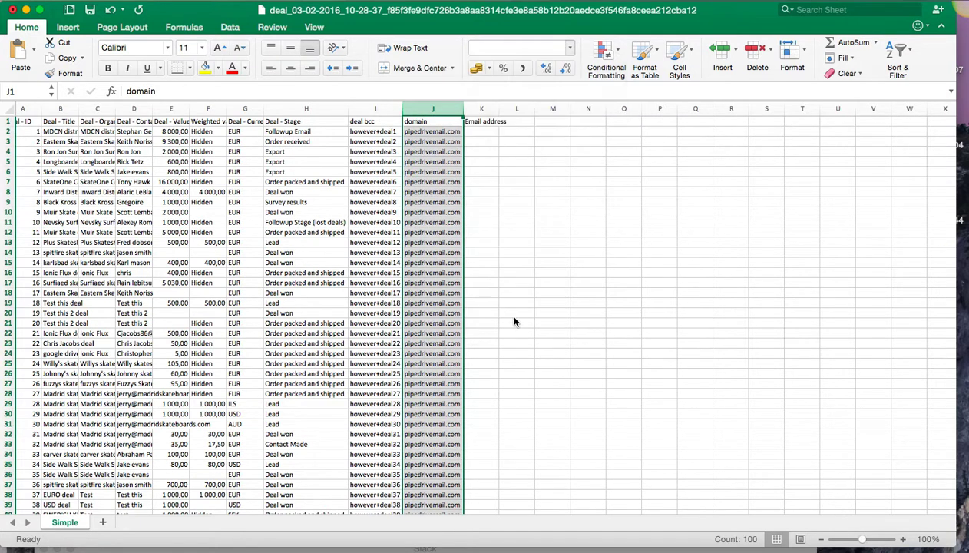
click(182, 207)
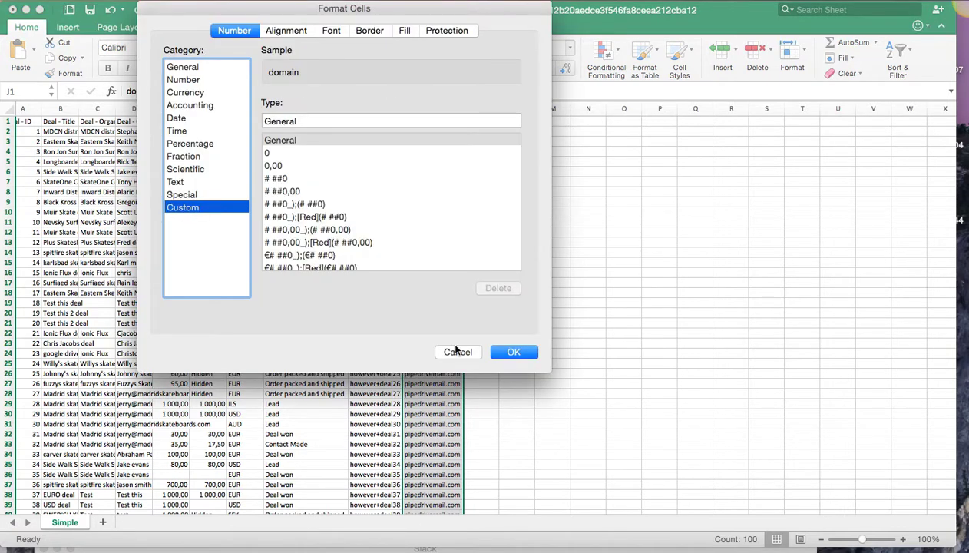
click(513, 353)
click(519, 272)
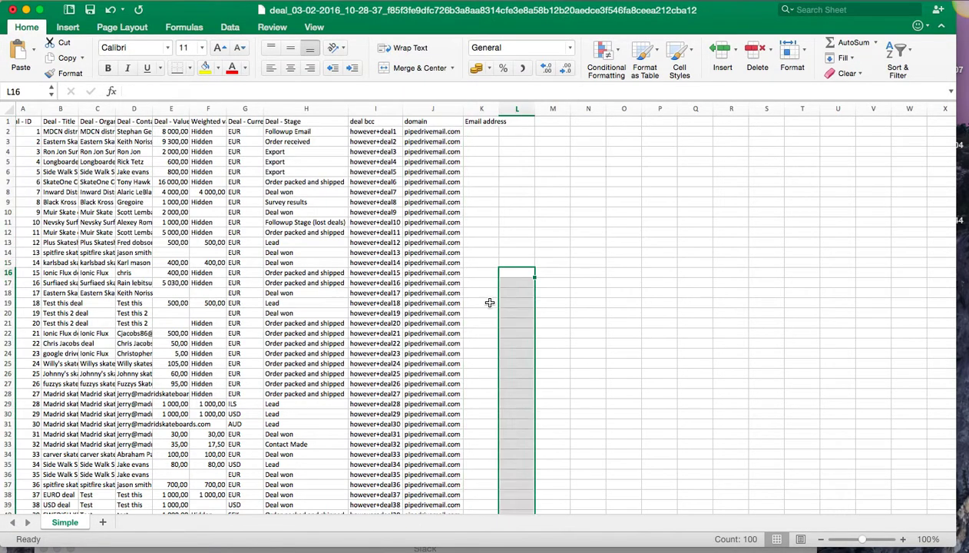
click(476, 132)
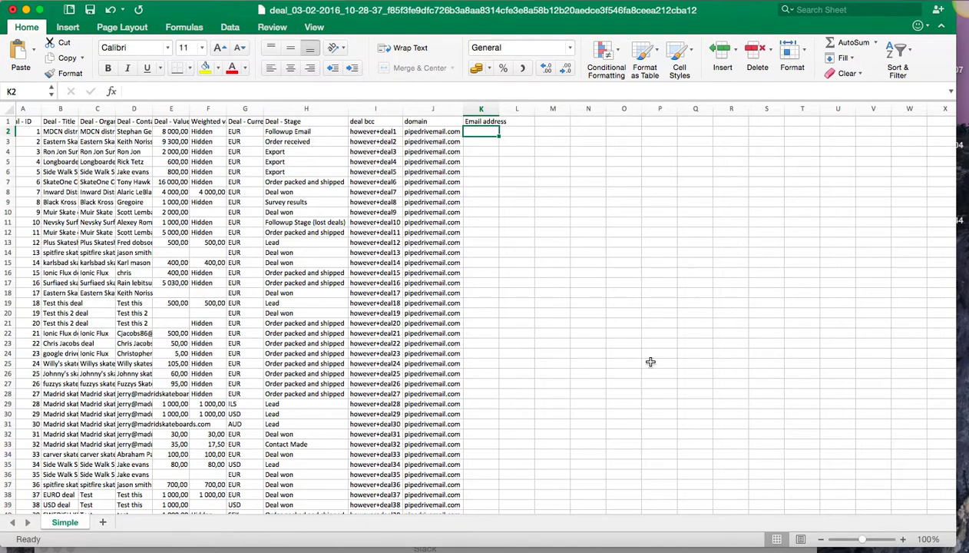
Step: Start a CONCATENATE formula in cell K2 under 'Email address'
click(903, 539)
click(903, 539)
click(903, 539)
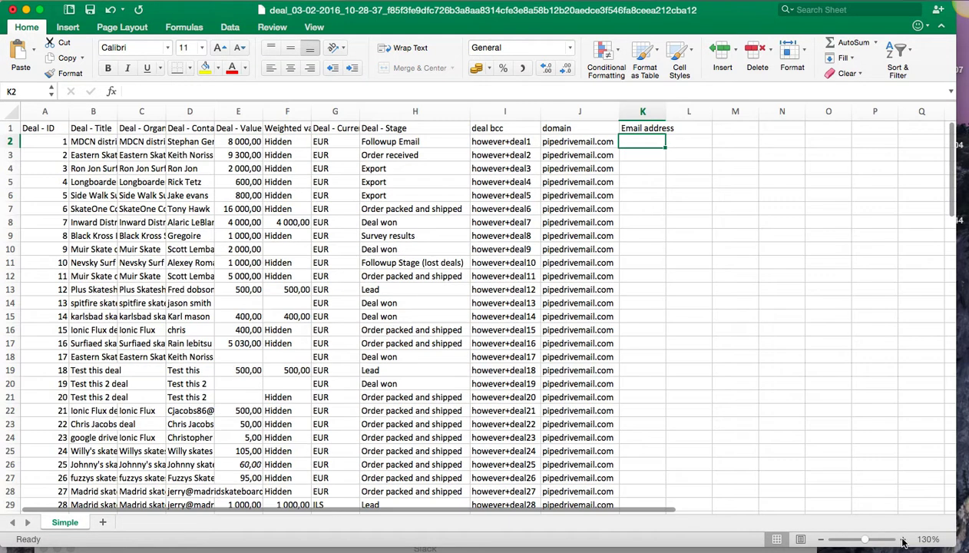
click(903, 541)
click(903, 540)
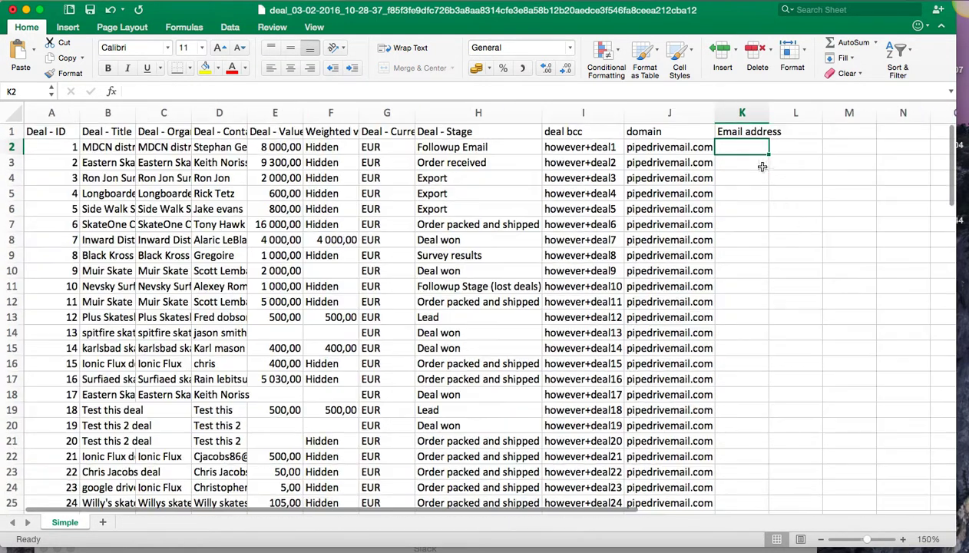
text(=c)
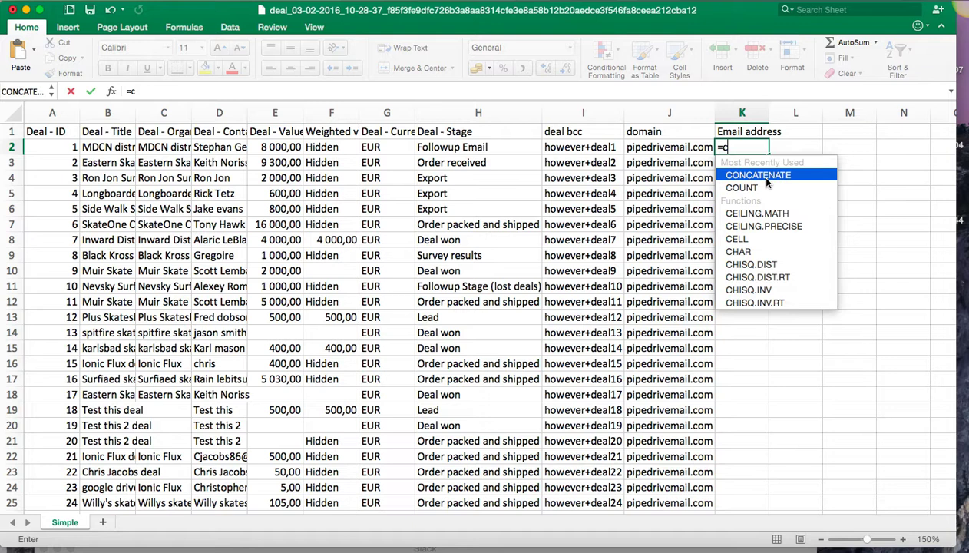
double_click(765, 176)
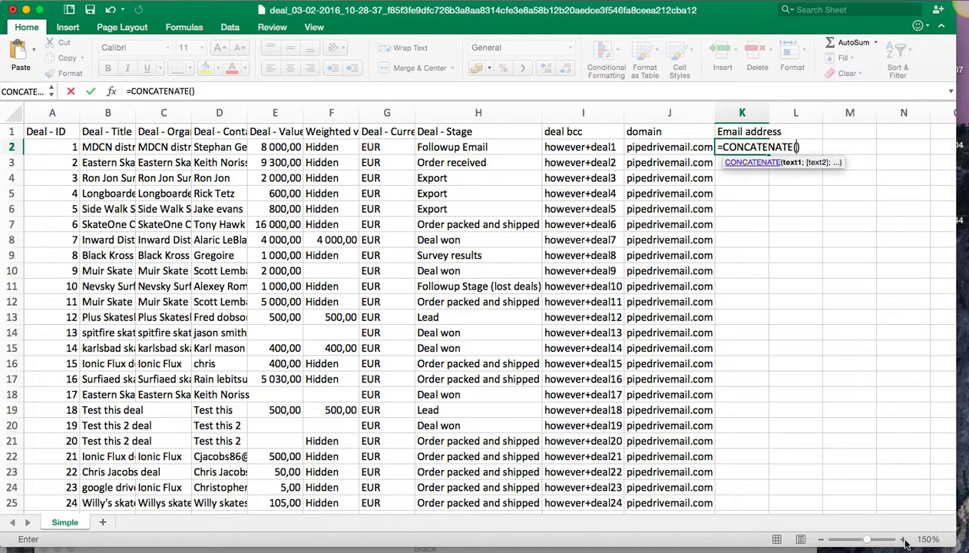
scroll(894, 497, right, 2)
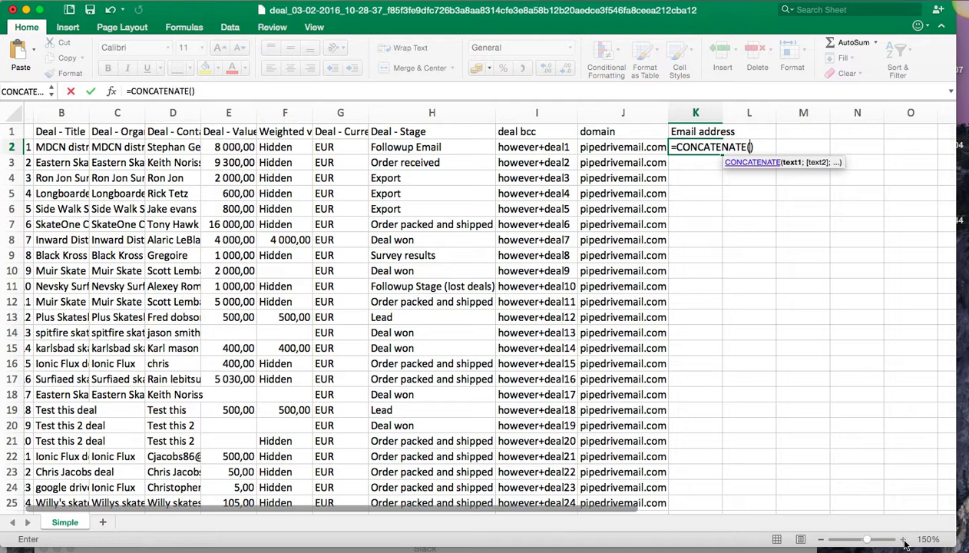
drag(867, 540, 882, 539)
scroll(835, 222, right, 6)
click(384, 162)
click(469, 145)
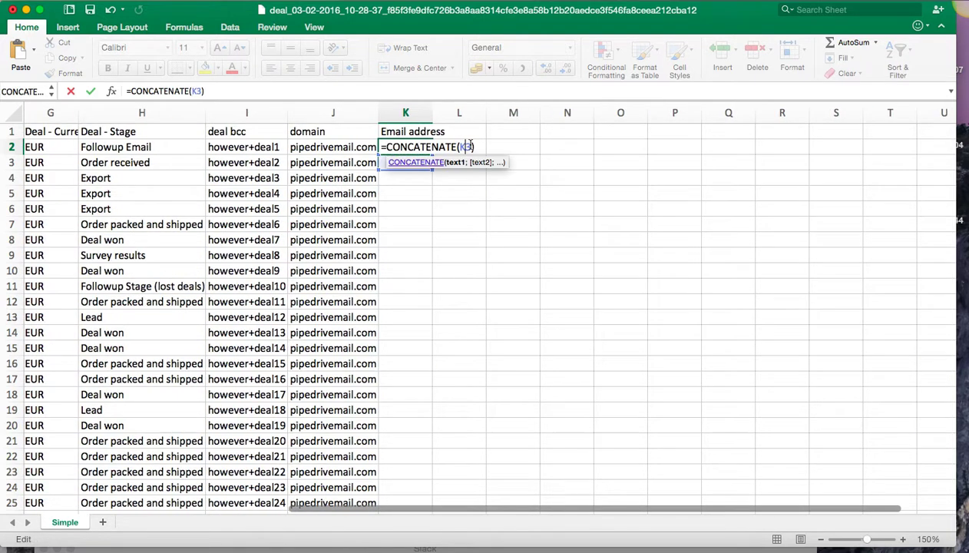
key(BackSpace)
key(BackSpace)
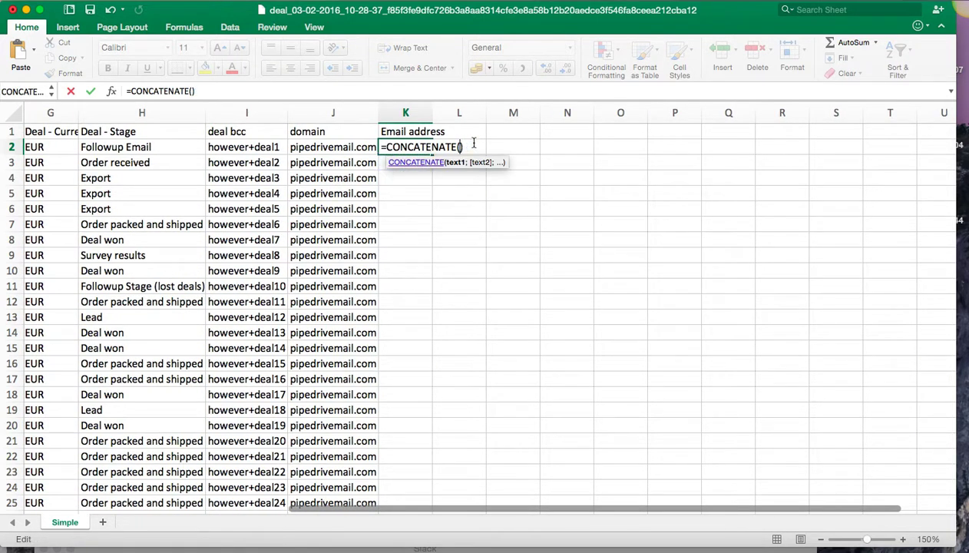
Step: Complete the formula as =CONCATENATE(I2;"@";J2) to join the deal BCC and domain, and enter it
click(247, 146)
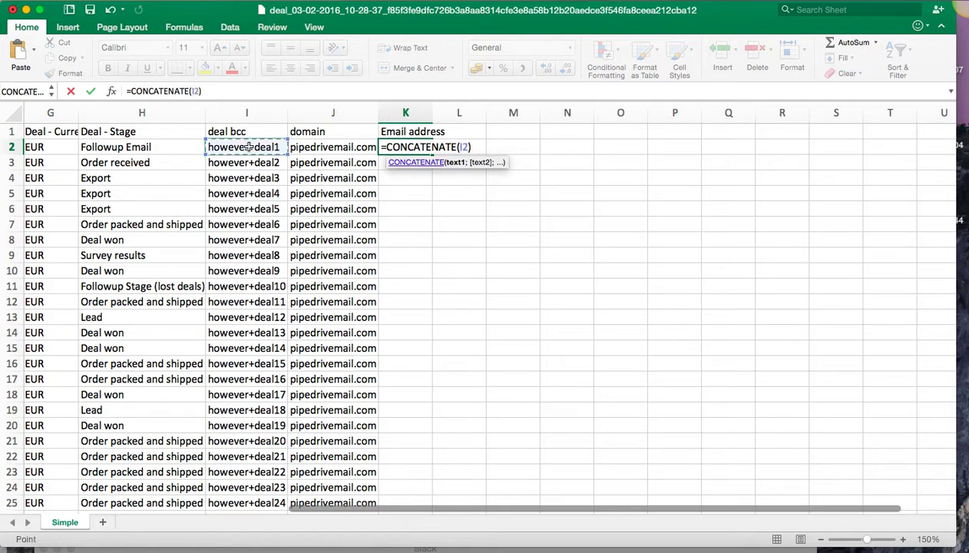
scroll(445, 175, right, 1)
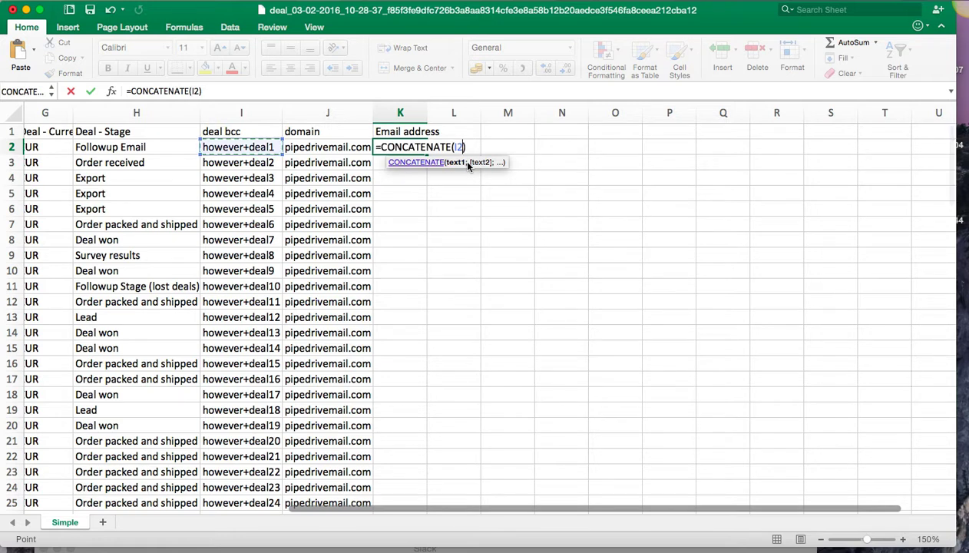
text(;"@)
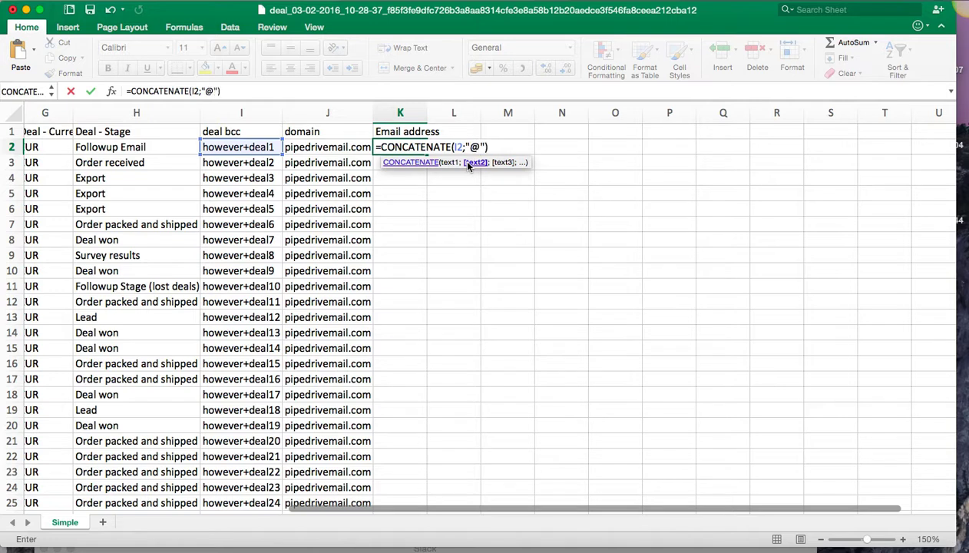
text(;)
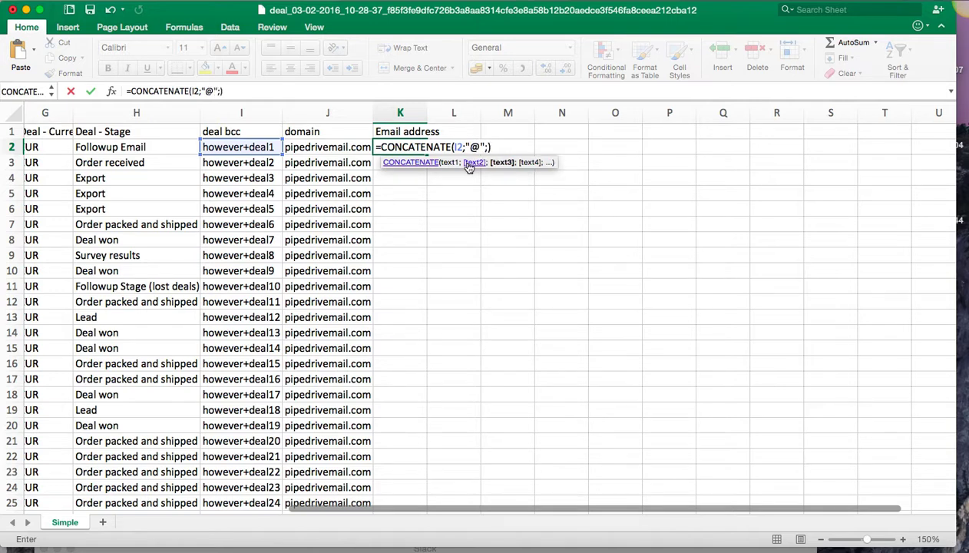
text())
click(307, 151)
text())
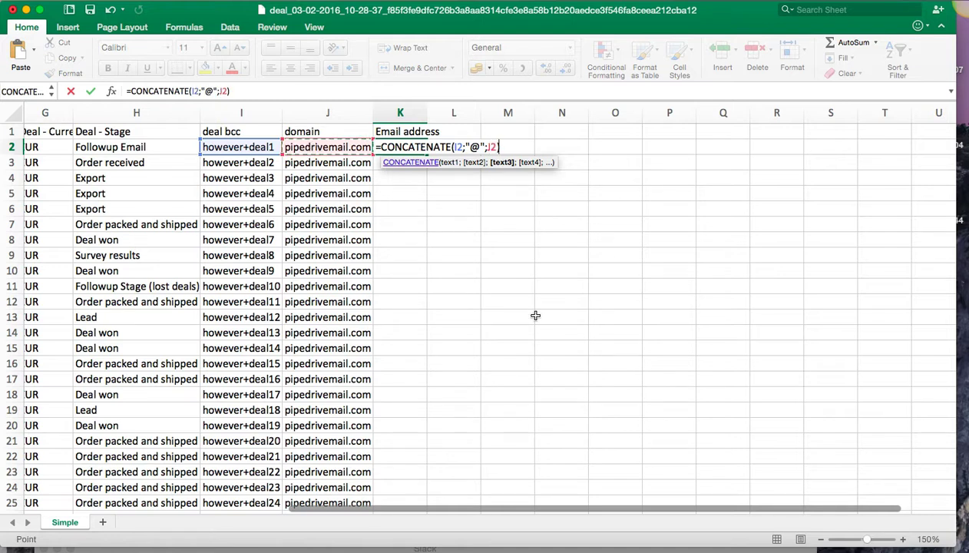
key(Return)
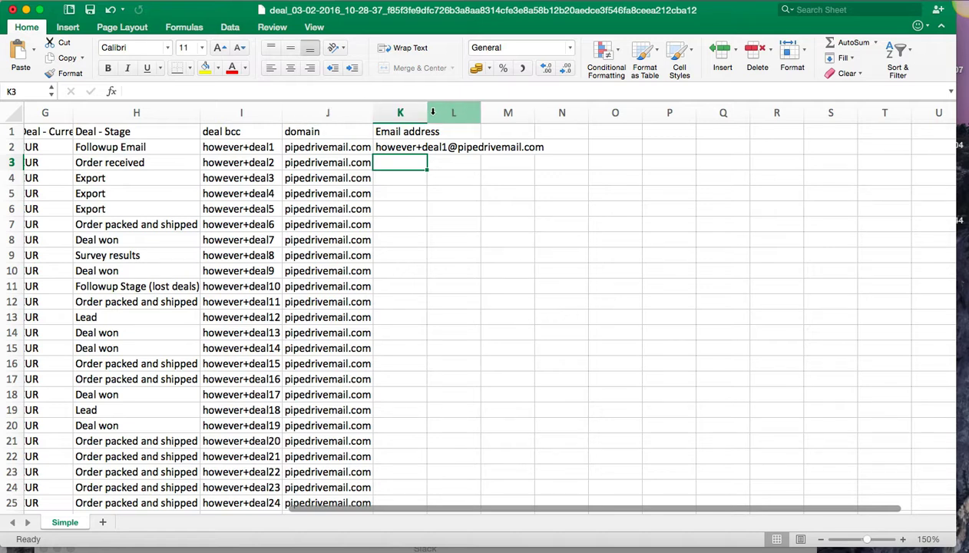
Step: Autofit column K's width to the email address and reselect K2
drag(430, 112, 430, 112)
double_click(430, 112)
click(403, 143)
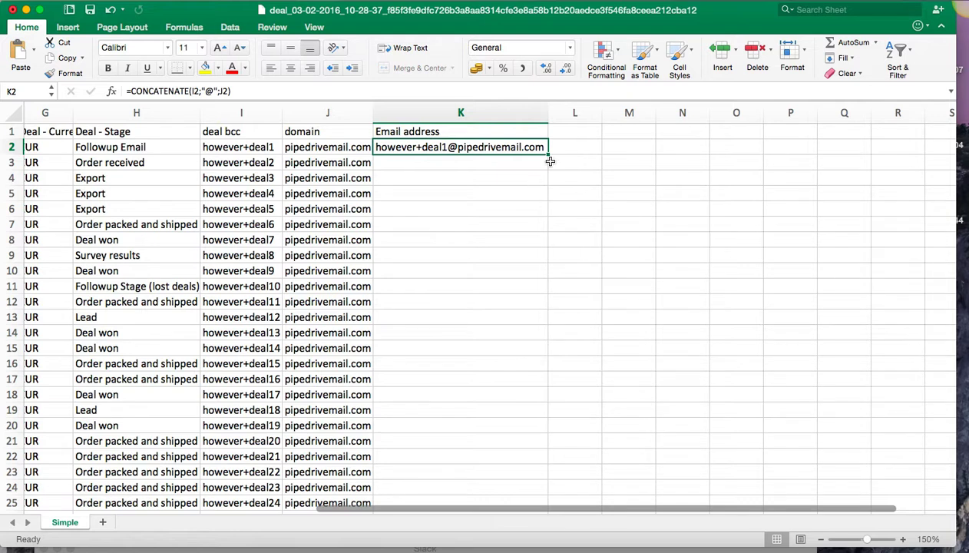
Step: Fill the K2 formula down column K to row 100
drag(547, 155, 519, 495)
scroll(599, 294, up, 15)
scroll(599, 294, up, 5)
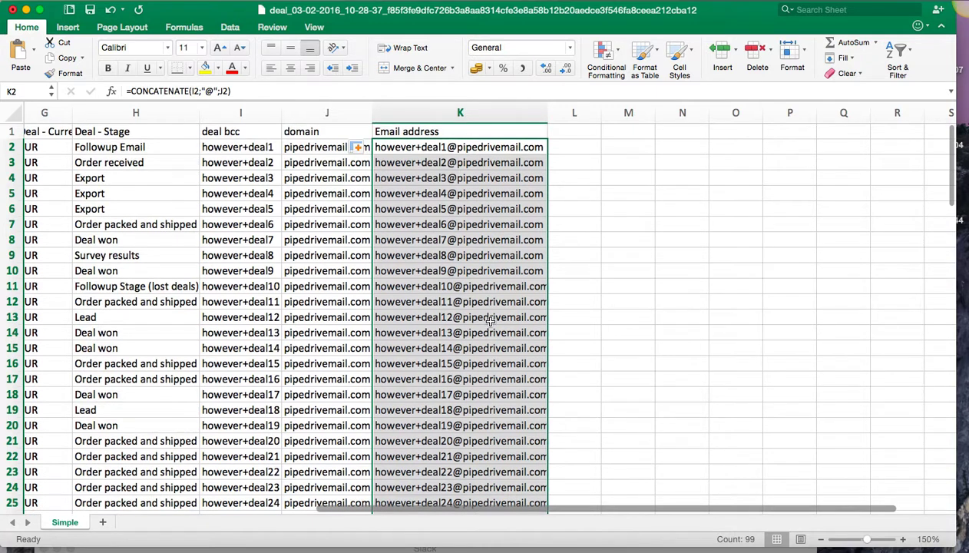
click(590, 194)
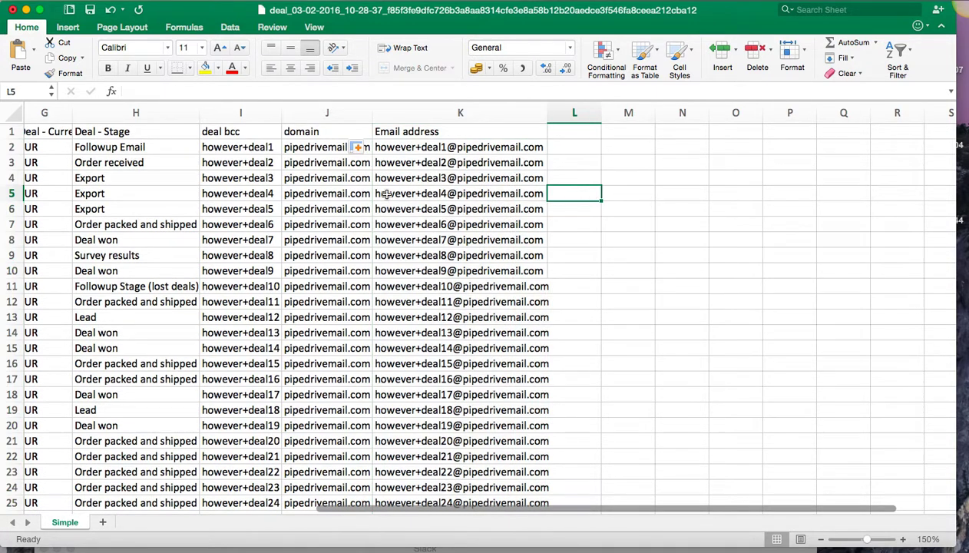
Step: Review the generated email addresses down column K alongside the deal data
drag(384, 147, 399, 350)
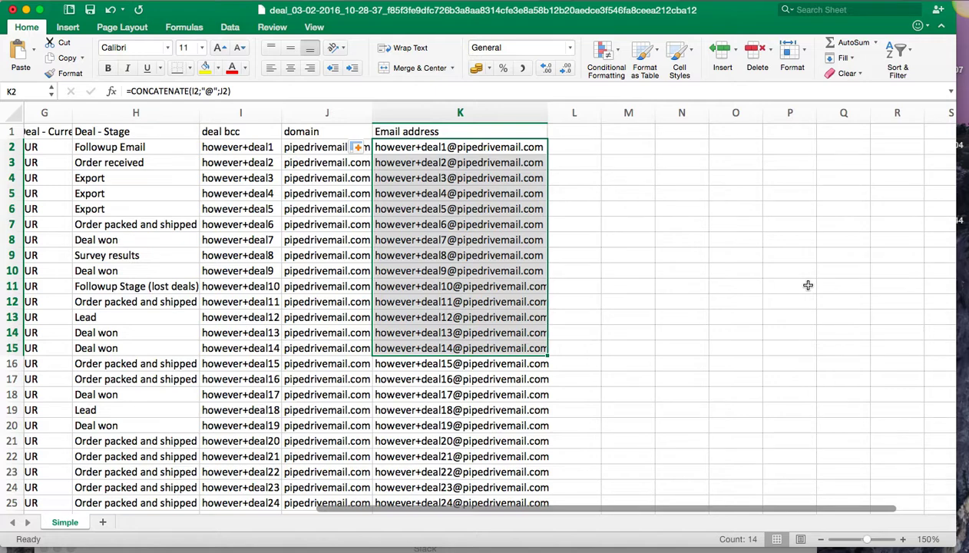
click(683, 255)
scroll(537, 261, down, 10)
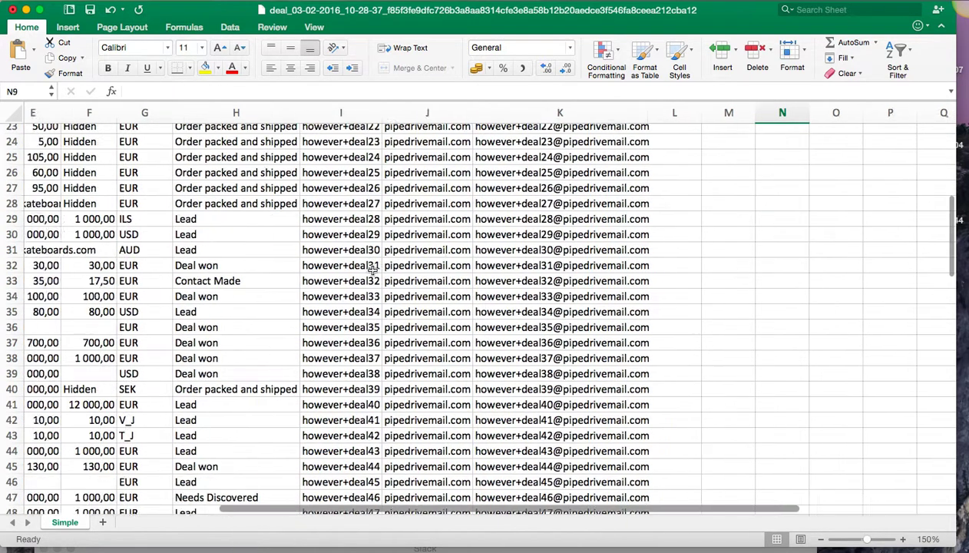
scroll(369, 270, left, 5)
scroll(399, 265, up, 8)
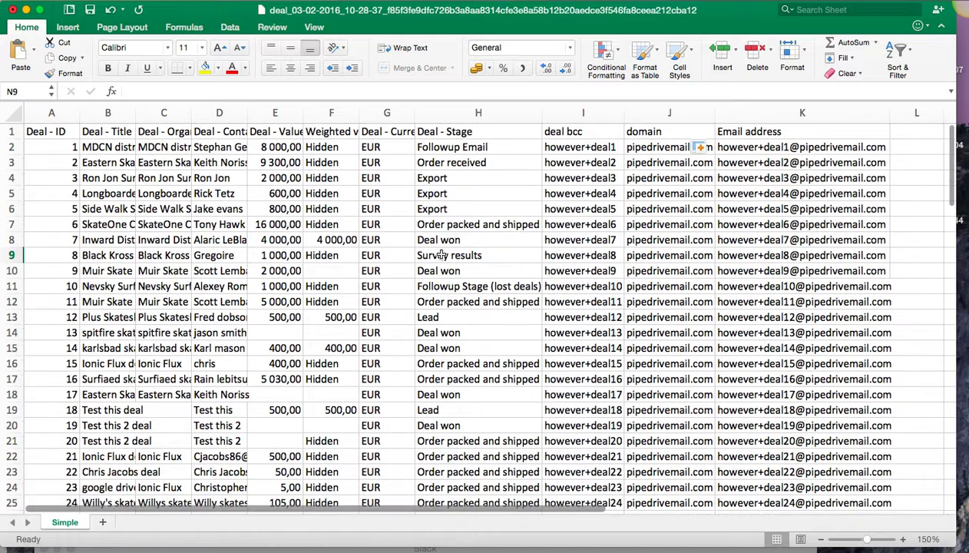